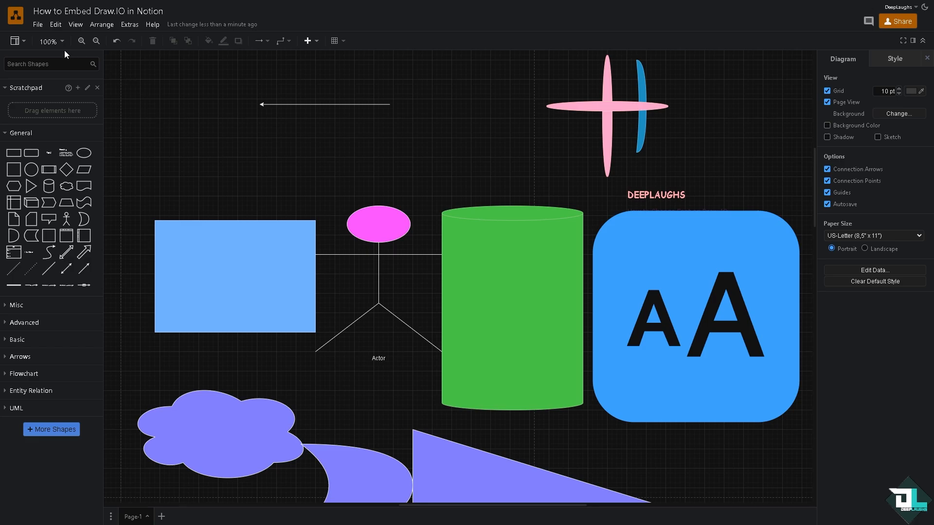
# Bring up draw.io's file options over the canvas holding the imported thumbnail
pyautogui.click(39, 25)
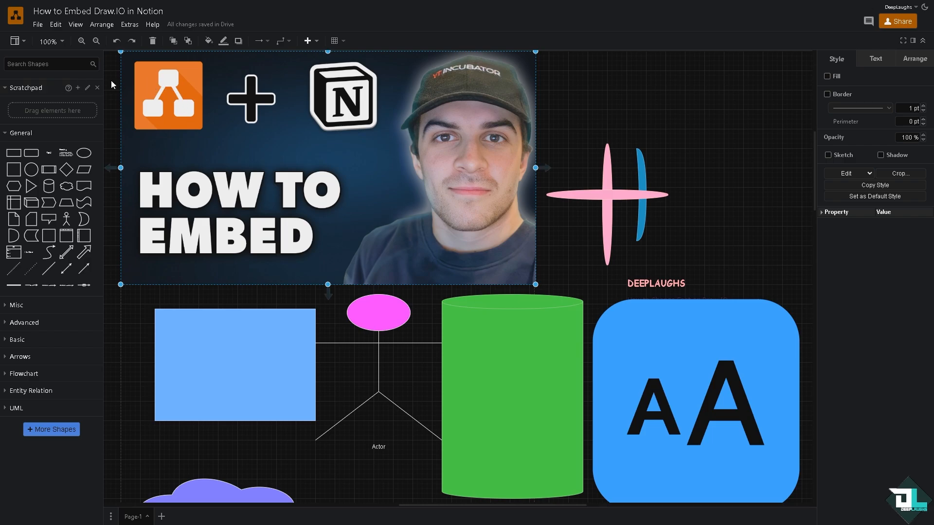
# Save the diagram and reach the Export as list of image formats
pyautogui.click(39, 26)
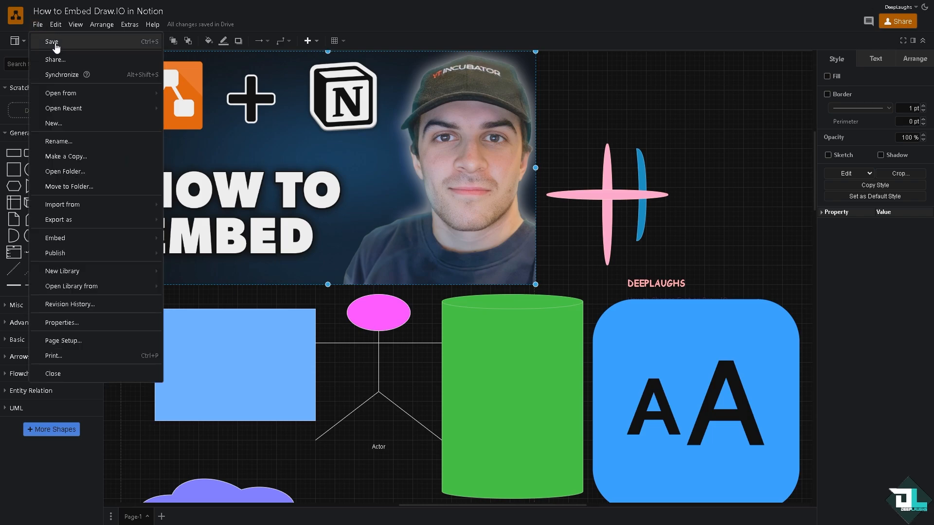
pyautogui.click(56, 44)
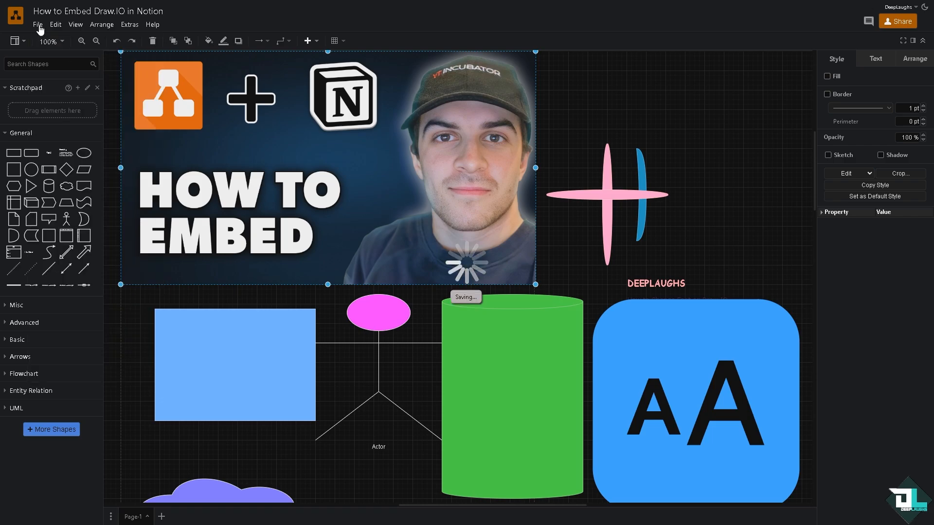
pyautogui.click(40, 28)
pyautogui.moveTo(59, 219)
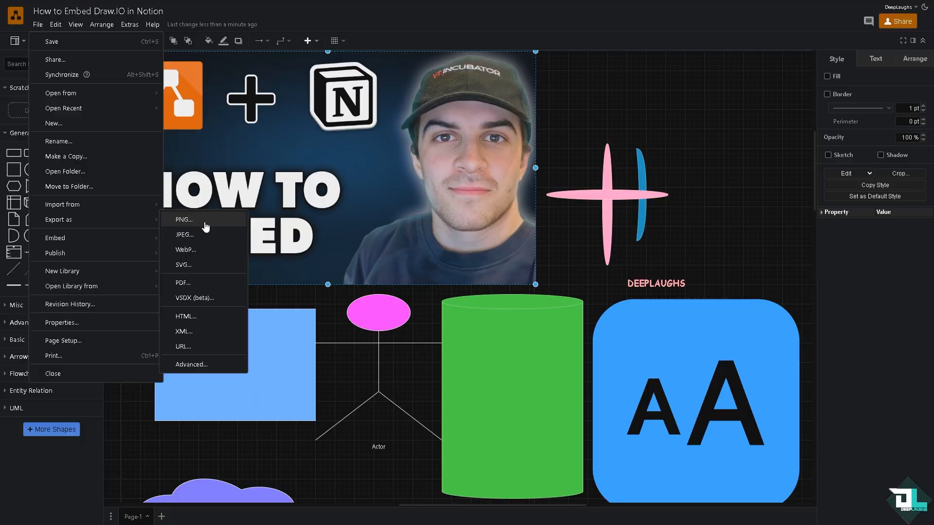
# Set PNG export for the whole diagram with Shadow and Grid on and a current-page copy included
pyautogui.click(205, 222)
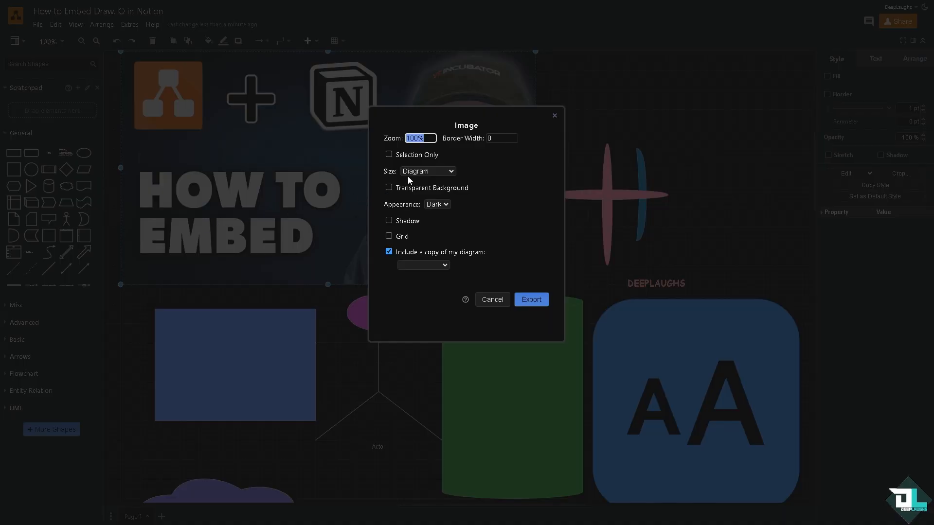
pyautogui.click(389, 155)
pyautogui.click(389, 155)
pyautogui.click(389, 220)
pyautogui.click(389, 236)
pyautogui.click(442, 265)
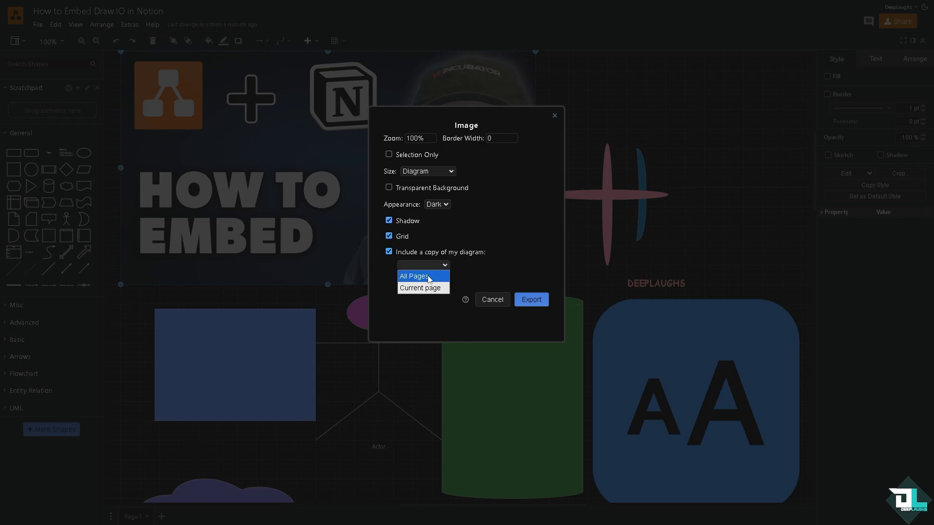
pyautogui.click(420, 288)
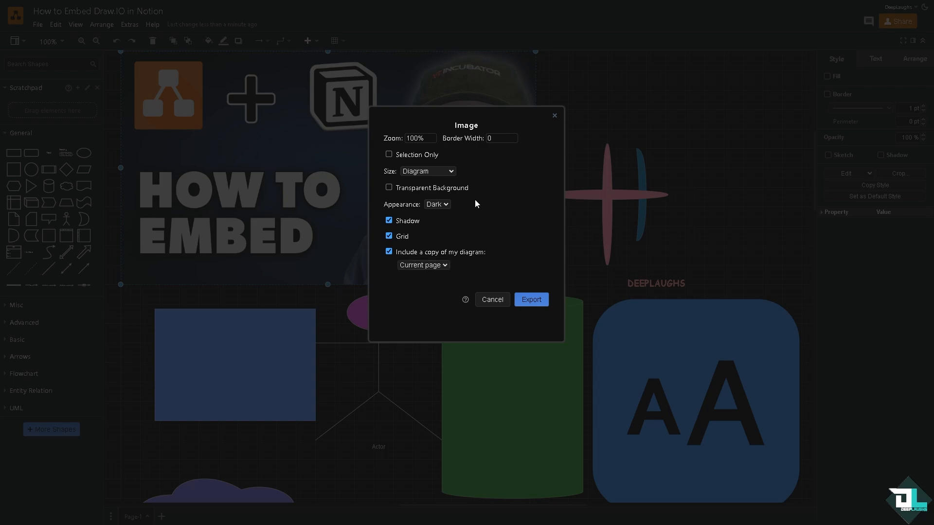
# Confirm the PNG export and download the image to the computer
pyautogui.click(532, 300)
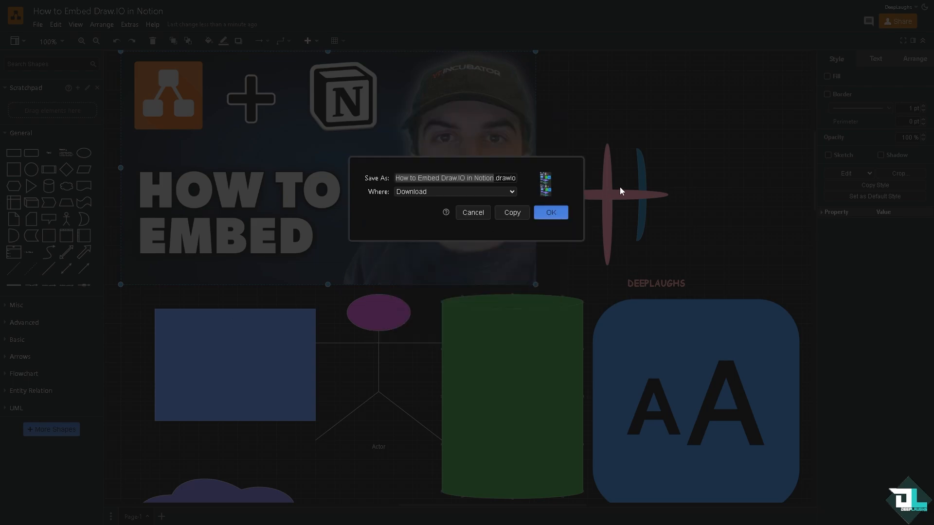
pyautogui.click(470, 192)
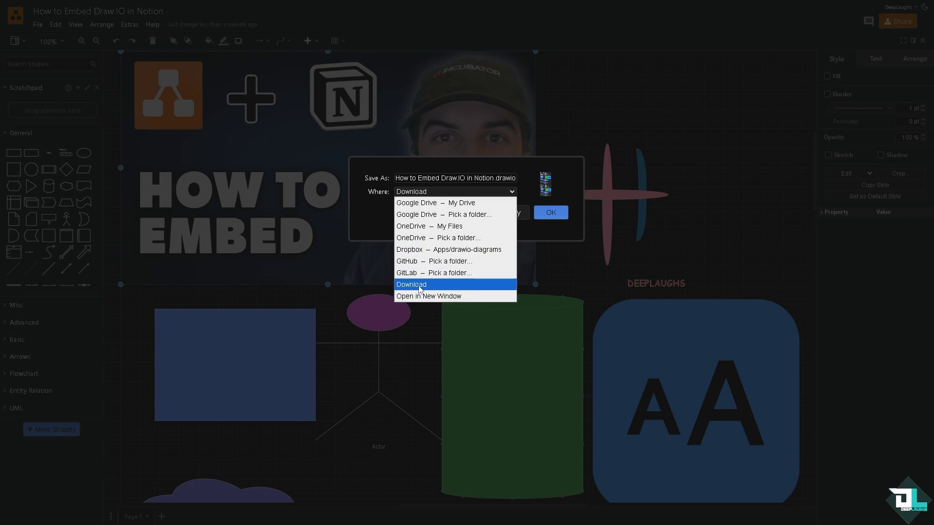
pyautogui.click(551, 213)
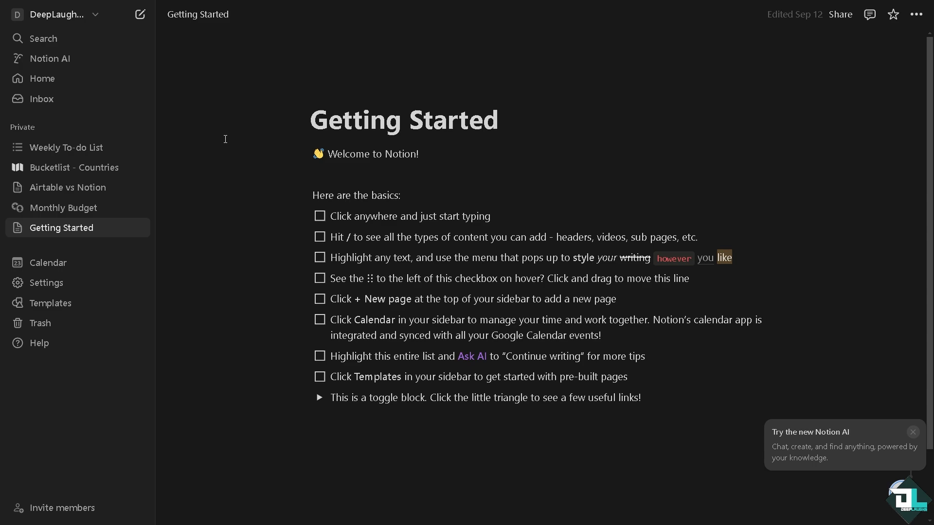
# Create a new Notion page titled 'How to Embed Draw.IO in Notion'
pyautogui.click(141, 14)
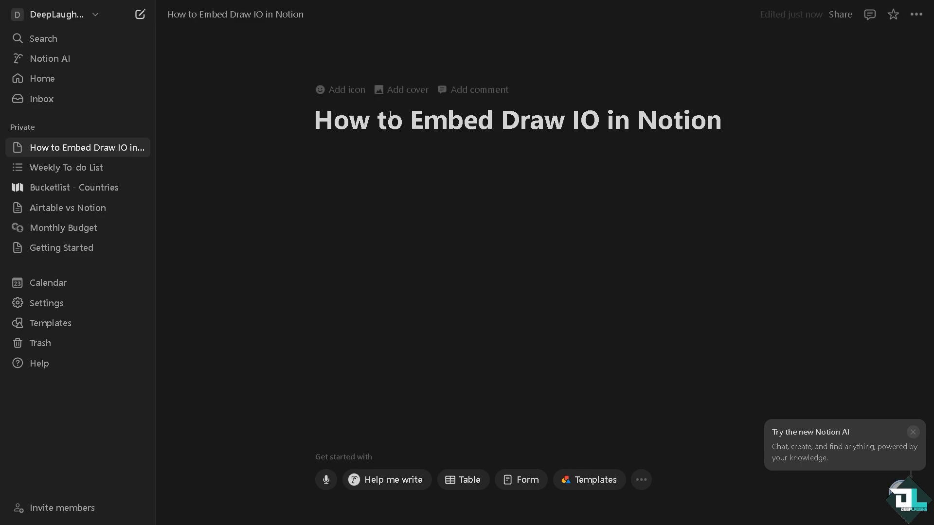
pyautogui.press('Return')
pyautogui.click(576, 118)
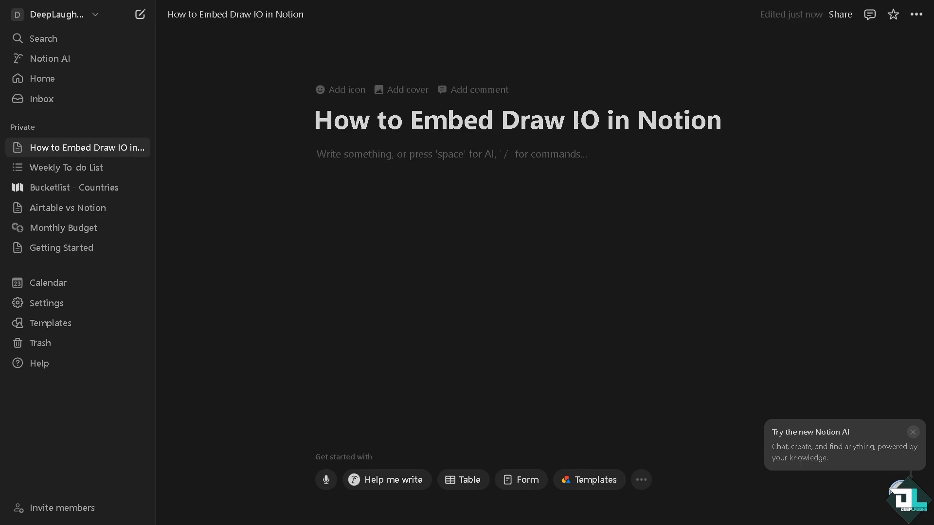
pyautogui.press('Delete')
pyautogui.write('.')
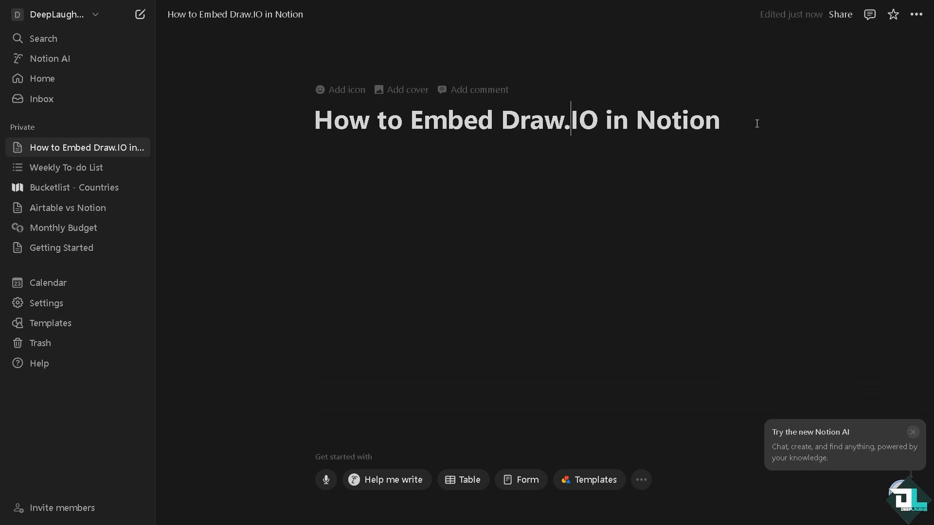
pyautogui.press('End')
pyautogui.press('Return')
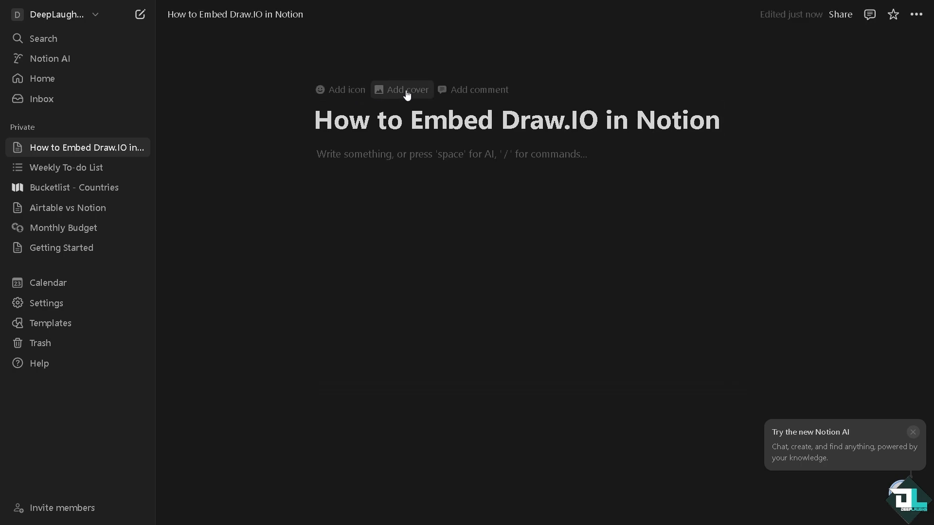
# Add a page cover and upload the exported draw.io PNG as the custom cover
pyautogui.click(401, 96)
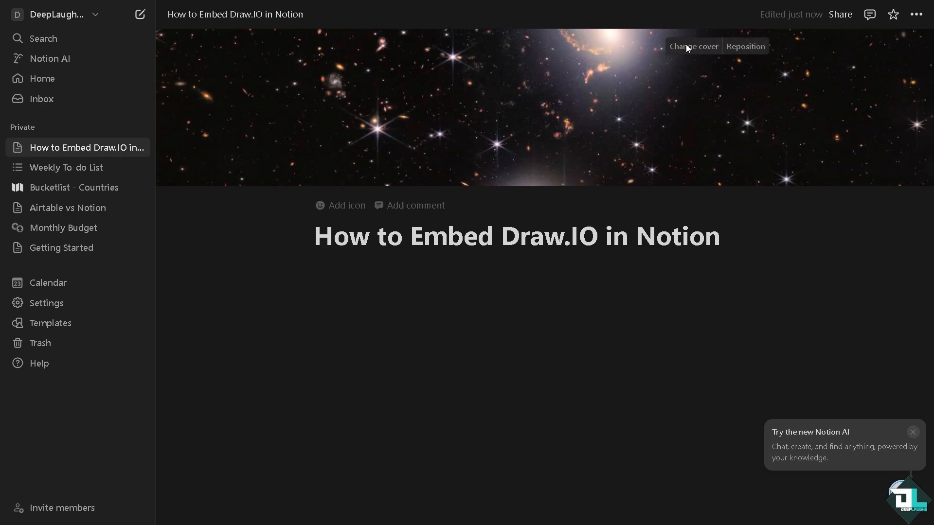
pyautogui.click(686, 47)
pyautogui.click(584, 69)
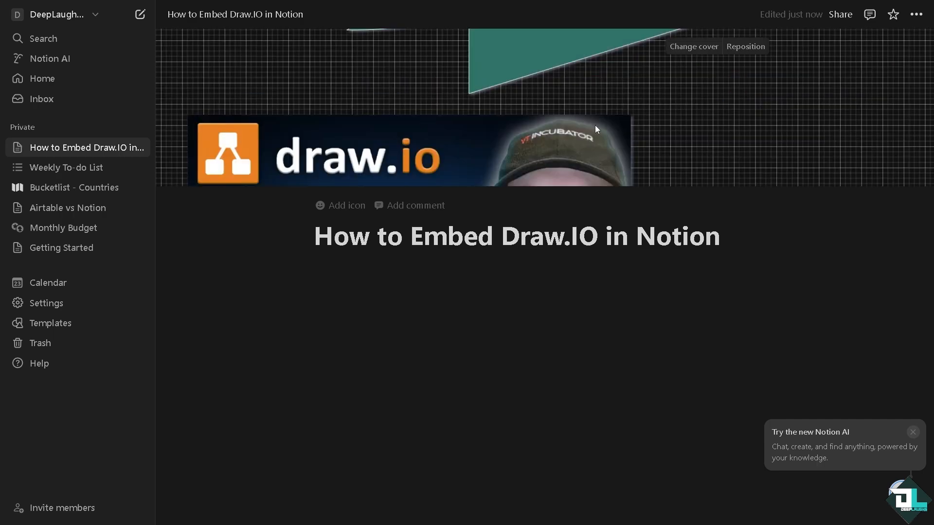
# Reposition the cover to show the row of diagram shapes and save the framing
pyautogui.click(745, 45)
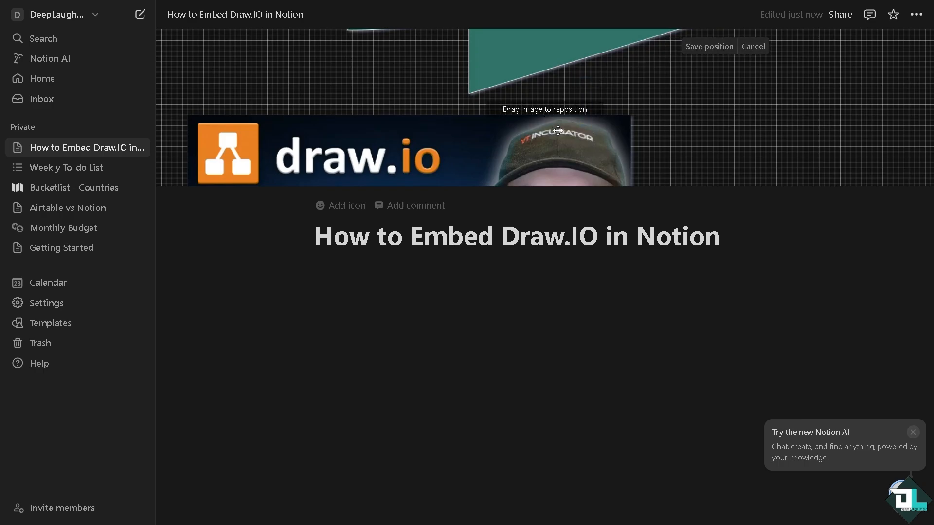
pyautogui.moveTo(555, 130); pyautogui.dragTo(621, 44)
pyautogui.moveTo(618, 132)
pyautogui.mouseDown()
pyautogui.moveTo(628, 43)
pyautogui.moveTo(649, 44)
pyautogui.mouseUp()
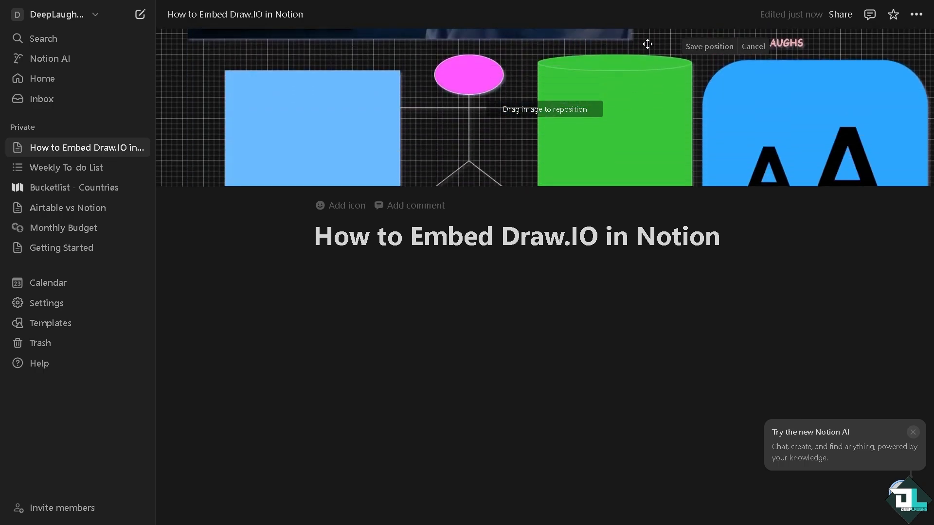
pyautogui.moveTo(661, 135); pyautogui.dragTo(666, 55)
pyautogui.moveTo(663, 104)
pyautogui.mouseDown()
pyautogui.moveTo(655, 157)
pyautogui.moveTo(670, 127)
pyautogui.mouseUp()
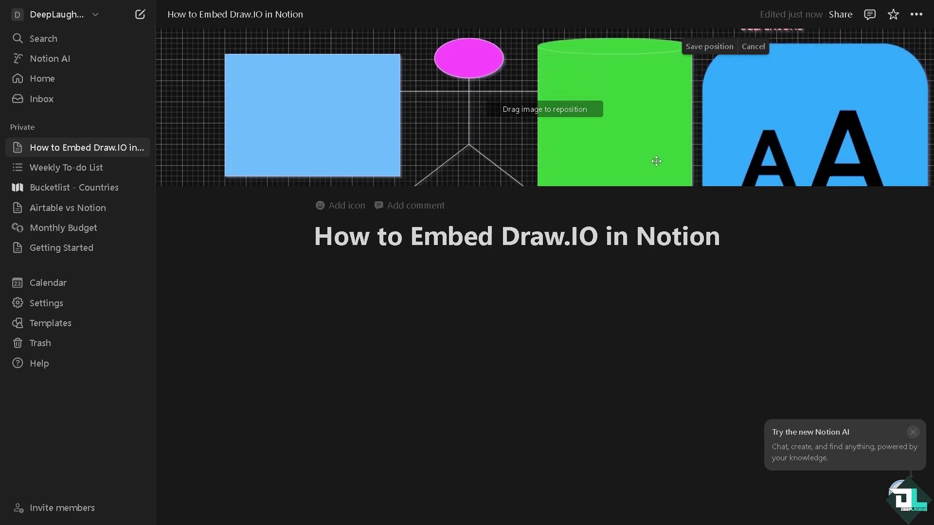
pyautogui.click(707, 45)
pyautogui.click(601, 270)
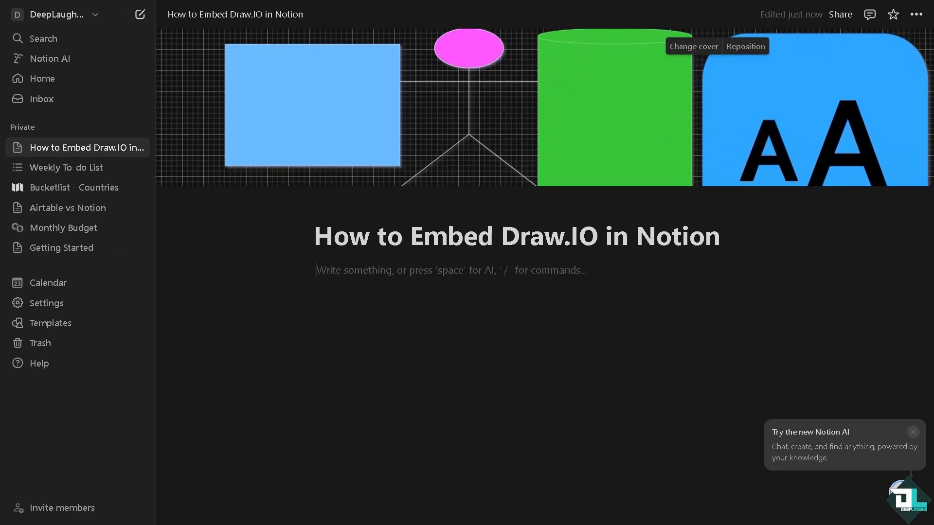
# Insert an image block below the title, set to upload a file
pyautogui.press('Return')
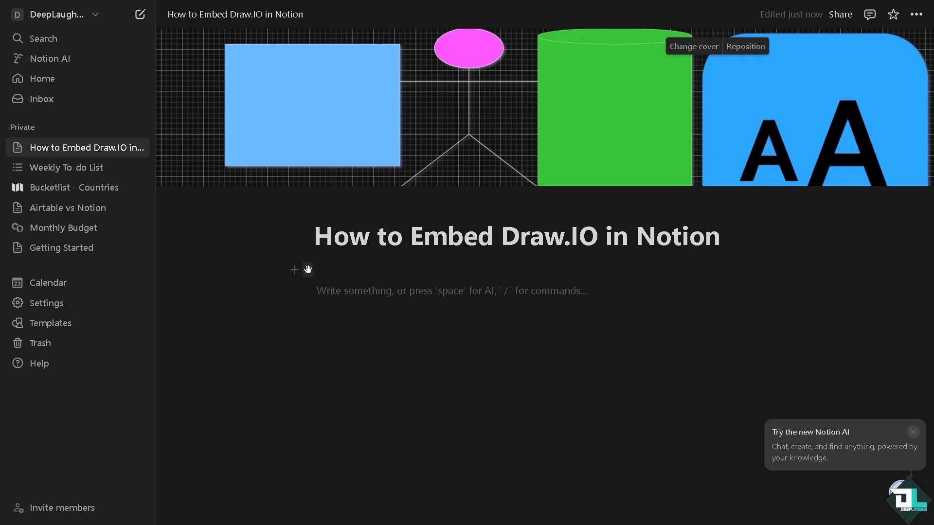
pyautogui.click(295, 271)
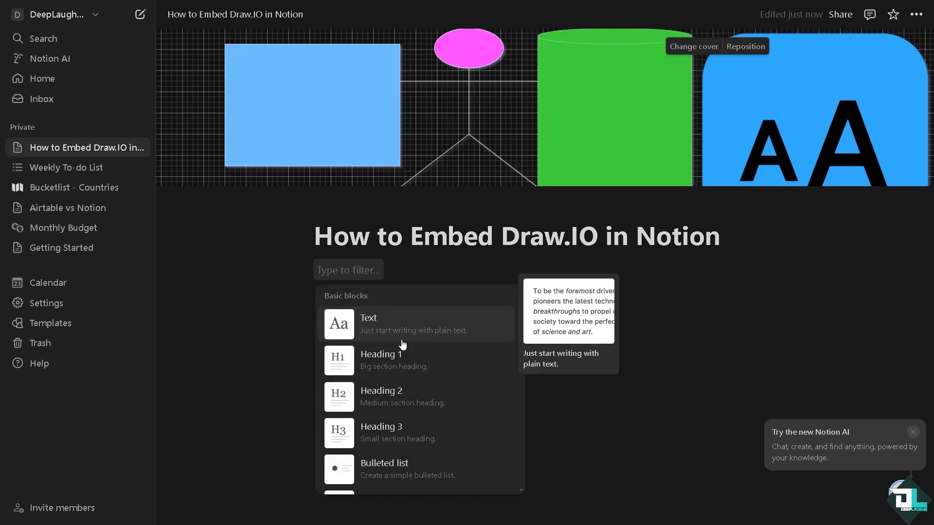
pyautogui.scroll(-3, 401, 350)
pyautogui.scroll(-3, 402, 358)
pyautogui.scroll(-3, 404, 373)
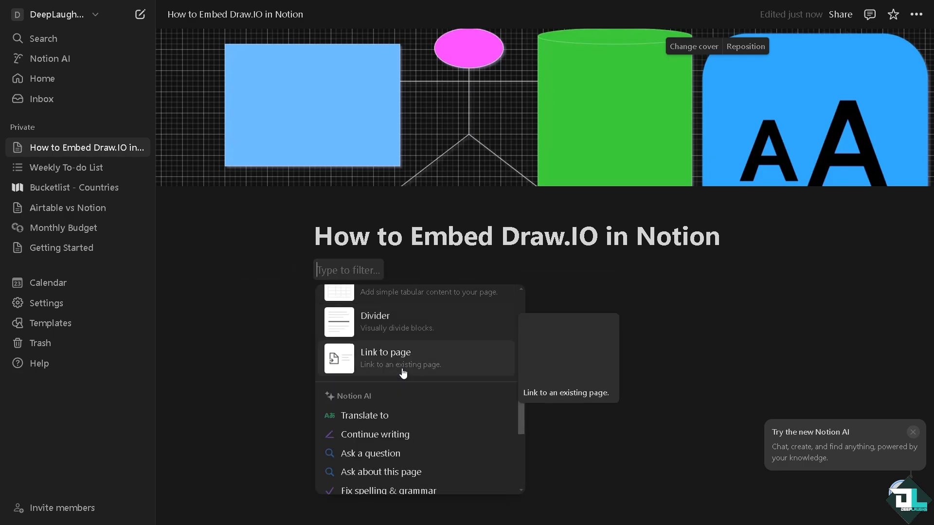
pyautogui.scroll(-3, 403, 373)
pyautogui.scroll(-3, 403, 364)
pyautogui.scroll(-2, 407, 343)
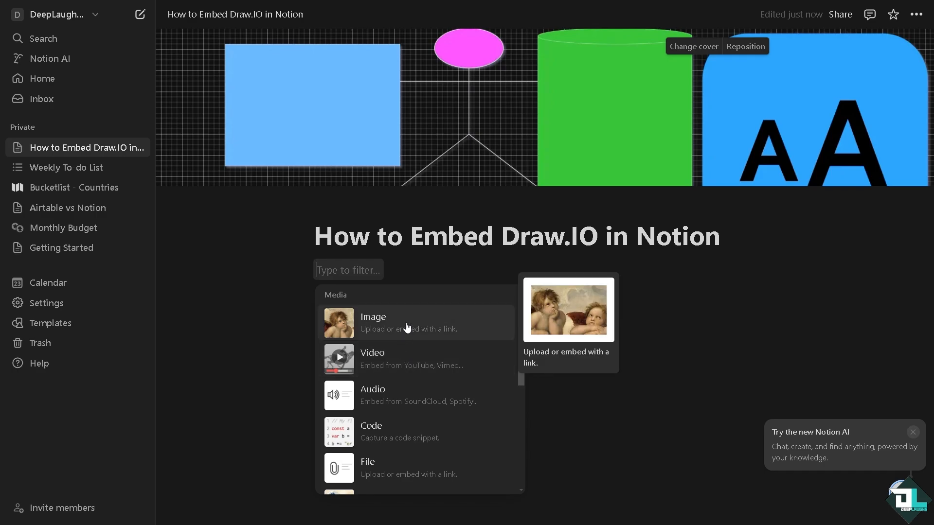
pyautogui.click(407, 324)
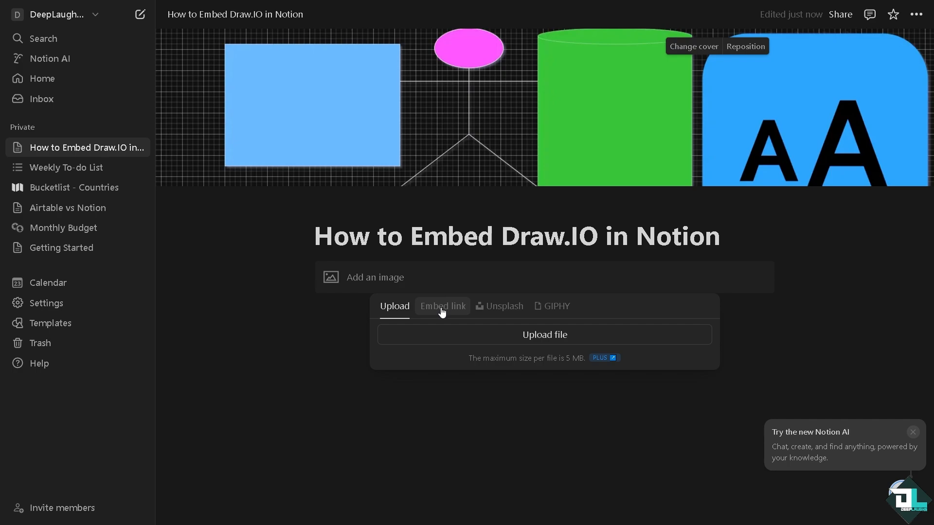
pyautogui.click(442, 311)
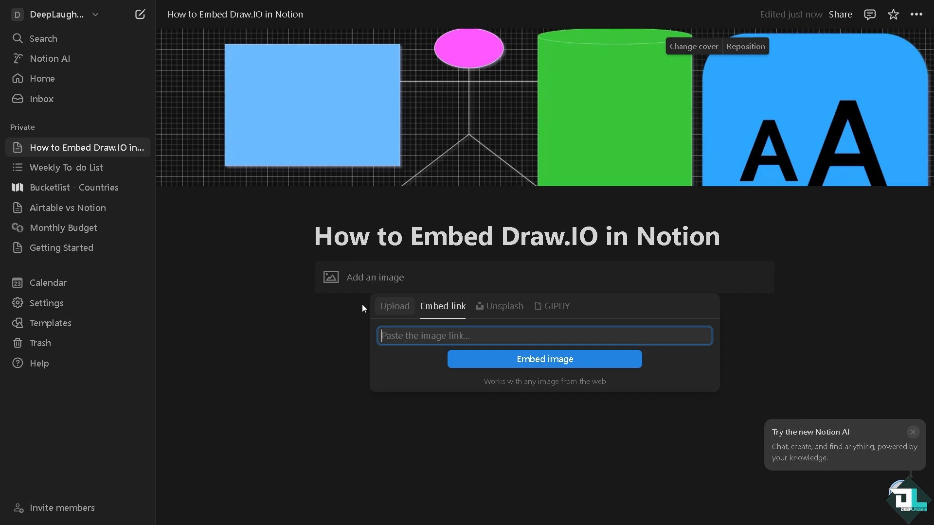
pyautogui.click(389, 307)
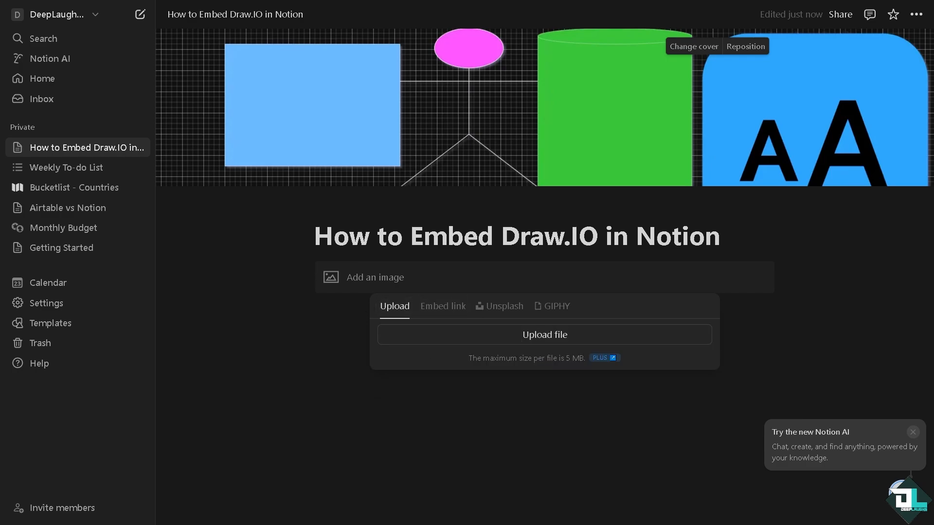
pyautogui.scroll(-3, 532, 327)
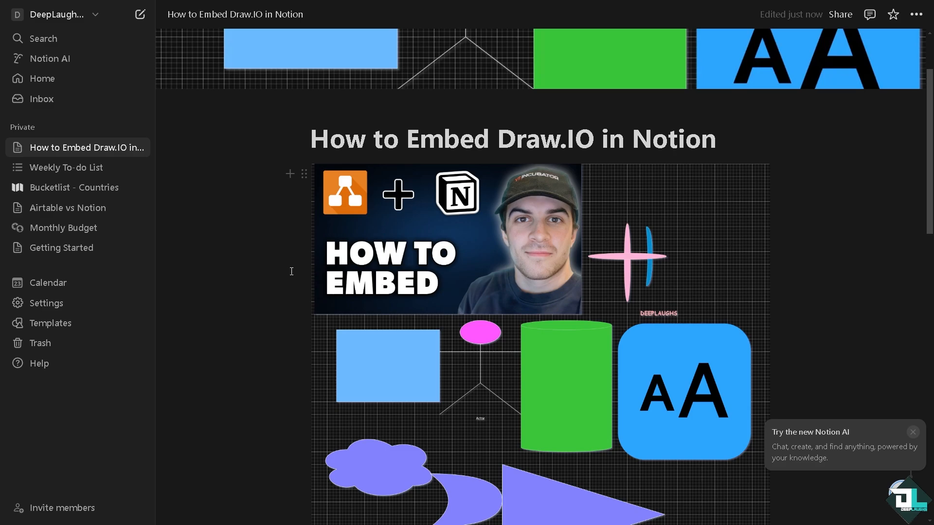
pyautogui.scroll(-3, 477, 254)
pyautogui.scroll(3, 349, 180)
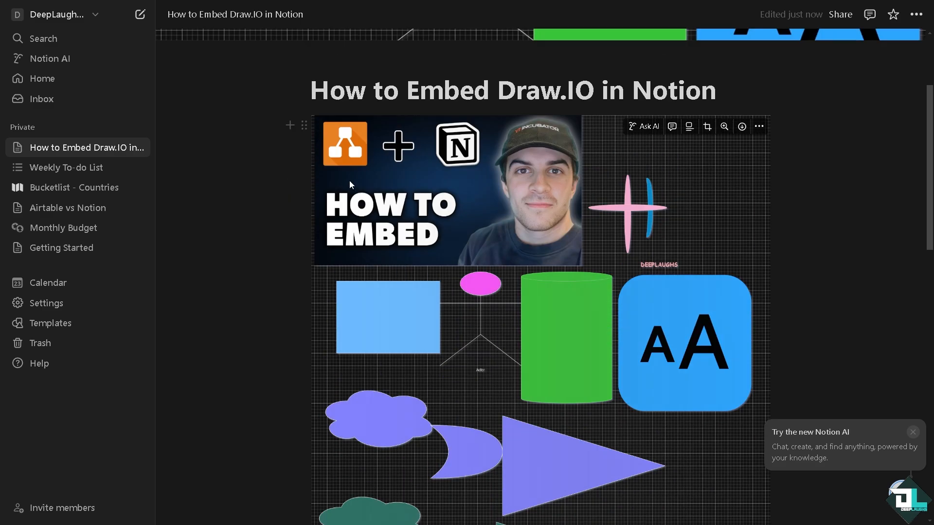
# Insert another image block below the diagram, set to embed from a link
pyautogui.click(291, 176)
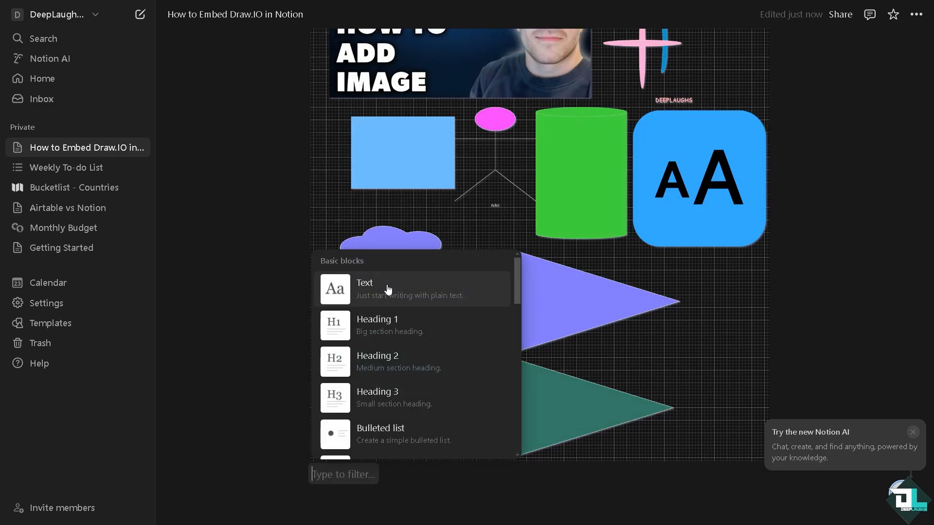
pyautogui.scroll(-5, 419, 365)
pyautogui.scroll(-5, 420, 414)
pyautogui.scroll(-3, 419, 414)
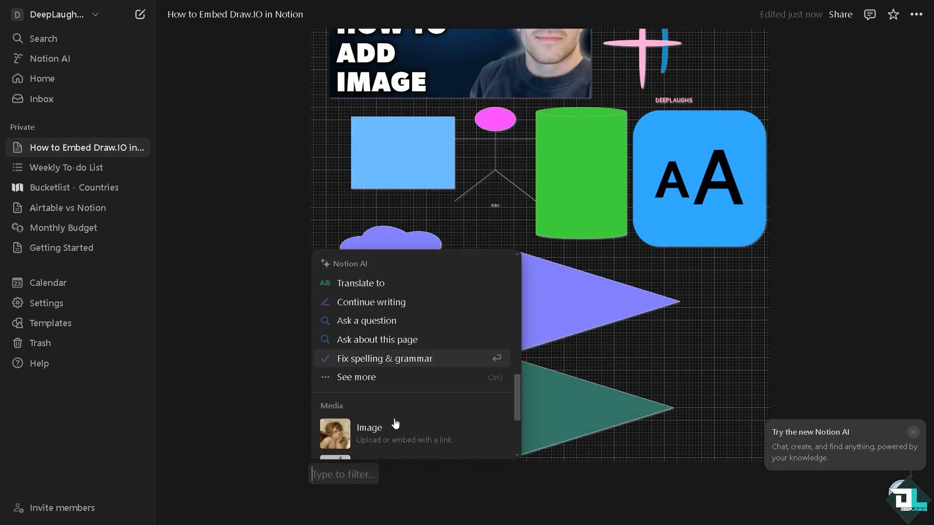
pyautogui.click(394, 434)
pyautogui.click(438, 402)
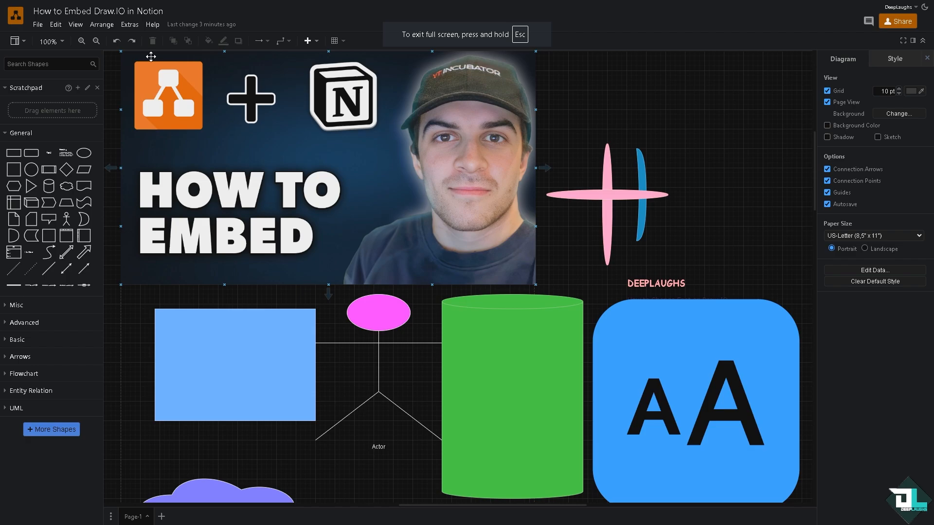
pyautogui.click(38, 25)
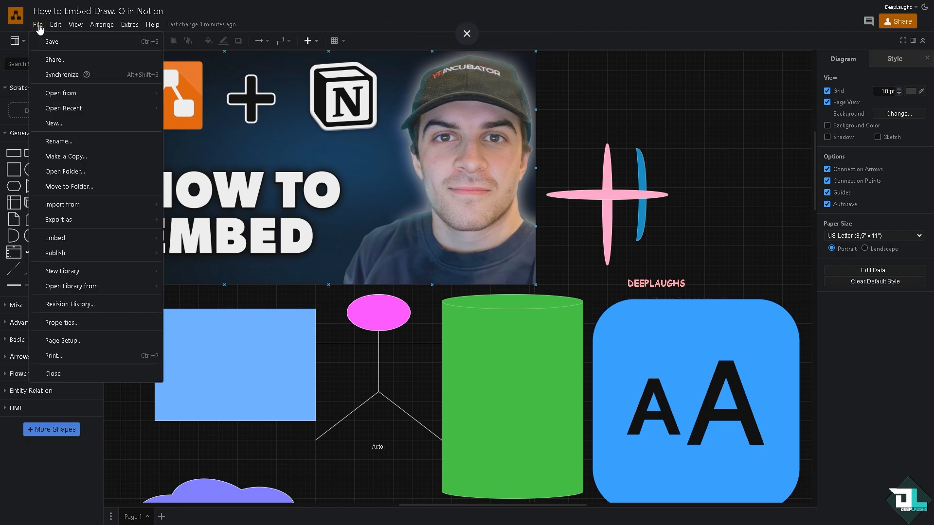
pyautogui.moveTo(56, 238)
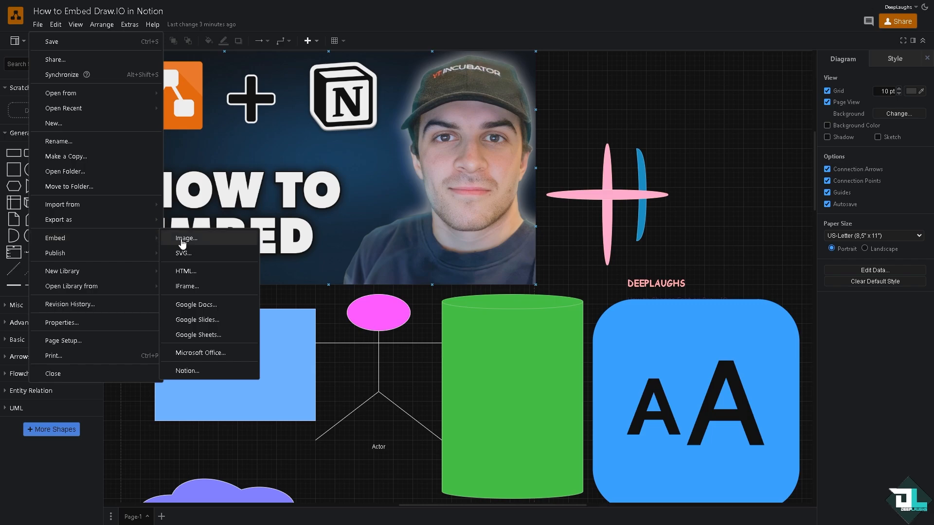
pyautogui.click(188, 239)
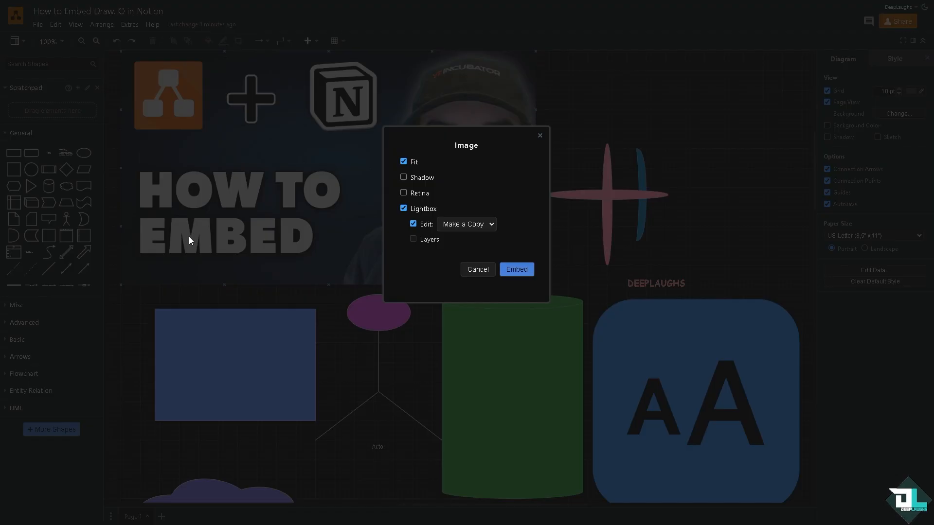
pyautogui.click(518, 272)
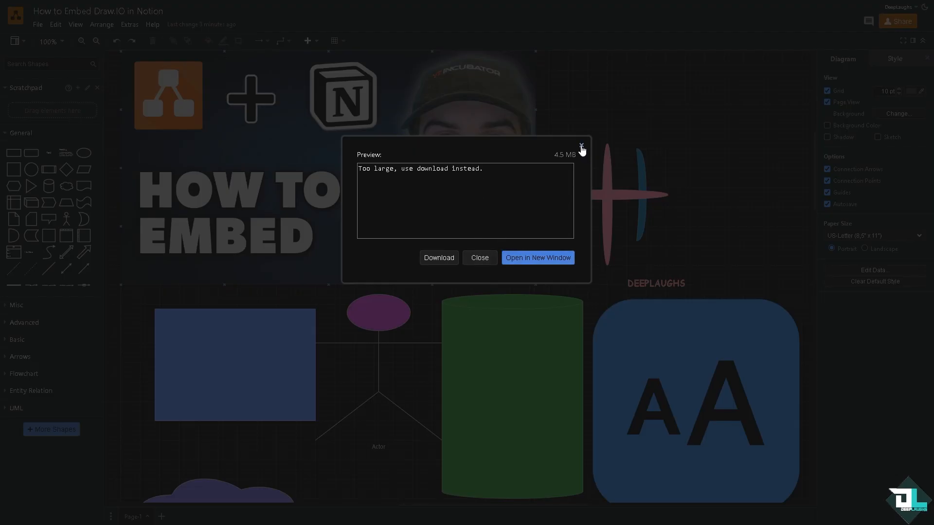
# Delete the second thumbnail, the duplicate crosses and the duplicate row of basic shapes
pyautogui.click(581, 146)
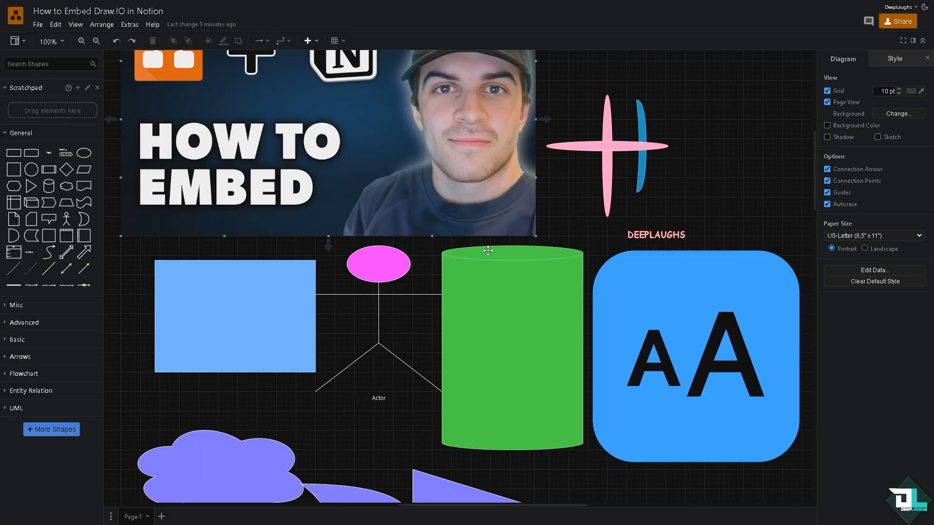
pyautogui.scroll(-4, 387, 159)
pyautogui.scroll(-3, 438, 292)
pyautogui.scroll(-4, 587, 351)
pyautogui.scroll(-4, 586, 350)
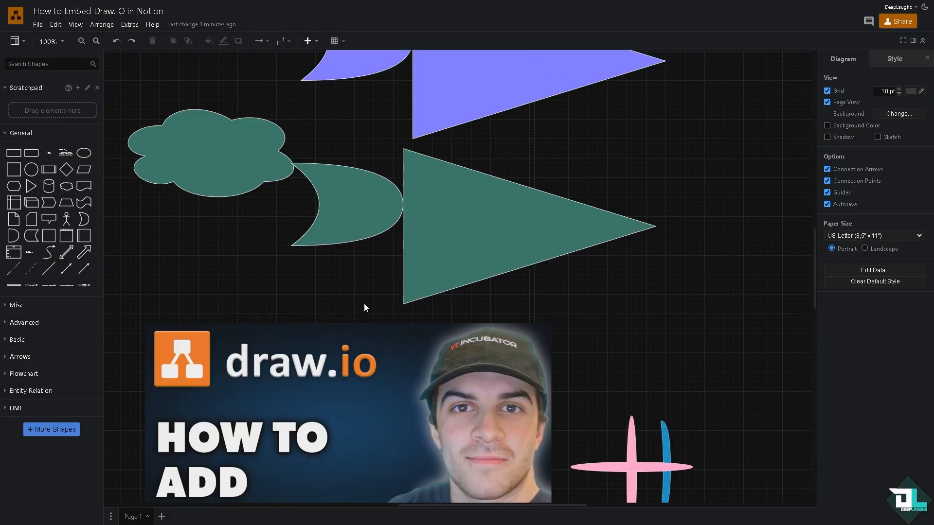
pyautogui.scroll(-4, 364, 304)
pyautogui.click(270, 194)
pyautogui.press('Delete')
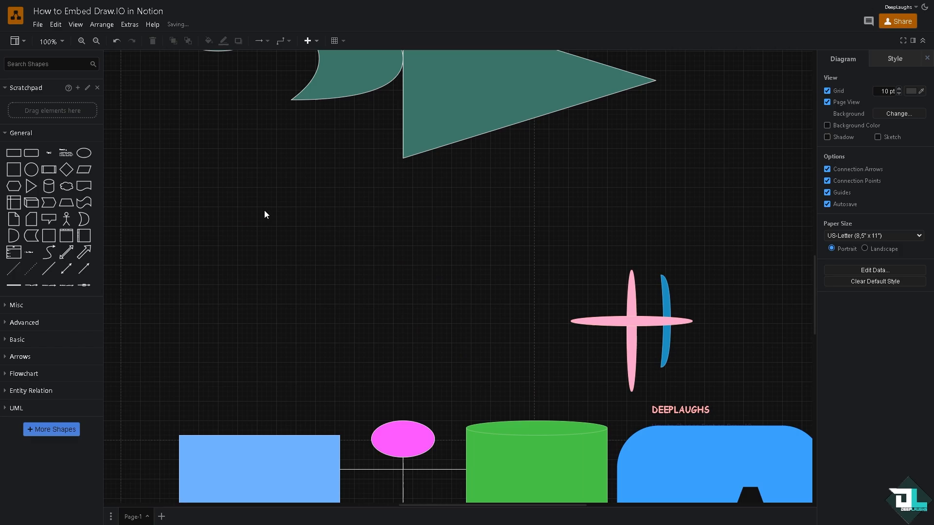
pyautogui.moveTo(252, 211); pyautogui.dragTo(825, 395)
pyautogui.press('Delete')
pyautogui.scroll(-3, 331, 288)
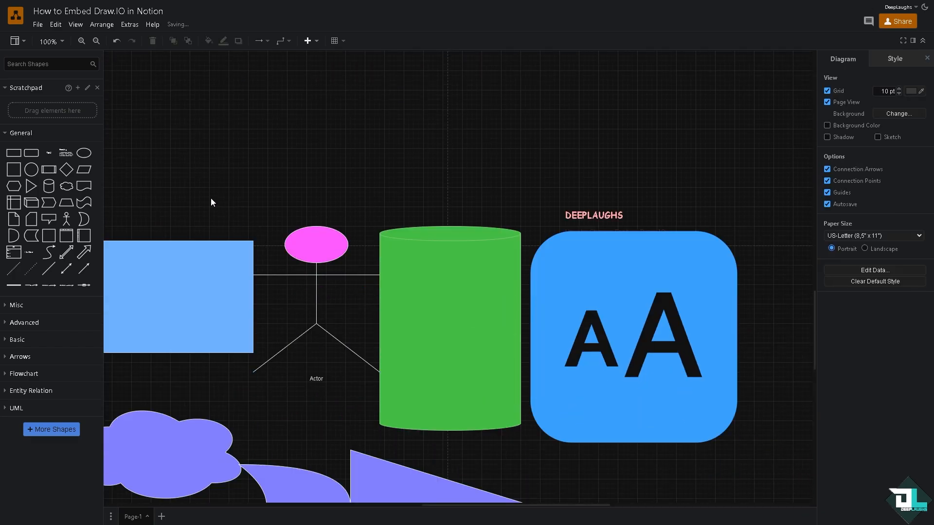
pyautogui.moveTo(212, 198); pyautogui.dragTo(803, 438)
pyautogui.press('Delete')
# Delete the leftover blue rectangle, lower duplicate group, crescents, triangles and green cloud
pyautogui.click(414, 460)
pyautogui.moveTo(550, 505); pyautogui.dragTo(444, 504)
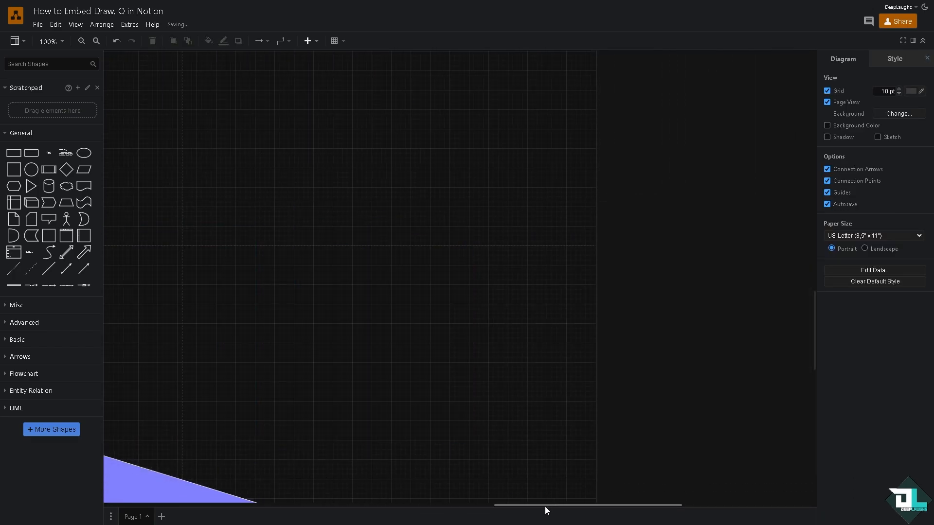
pyautogui.click(443, 307)
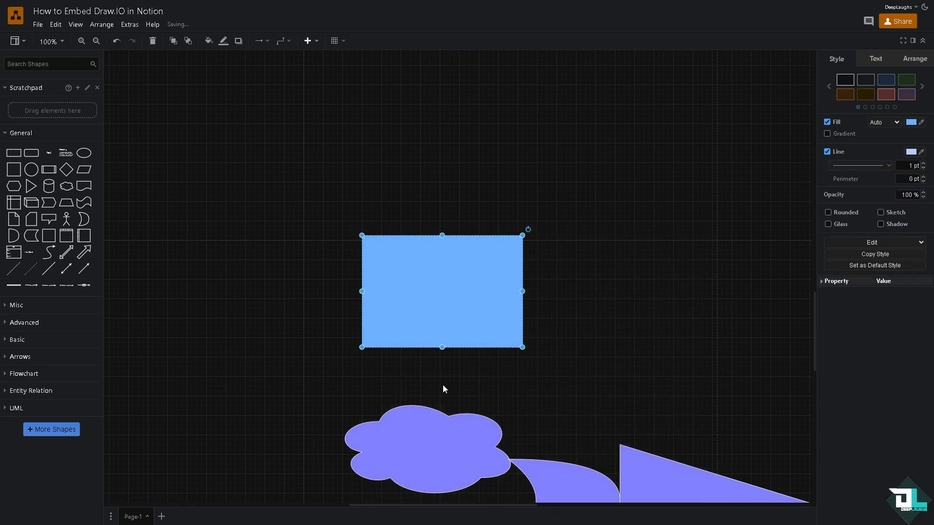
pyautogui.press('Delete')
pyautogui.scroll(-5, 430, 347)
pyautogui.scroll(-2, 429, 343)
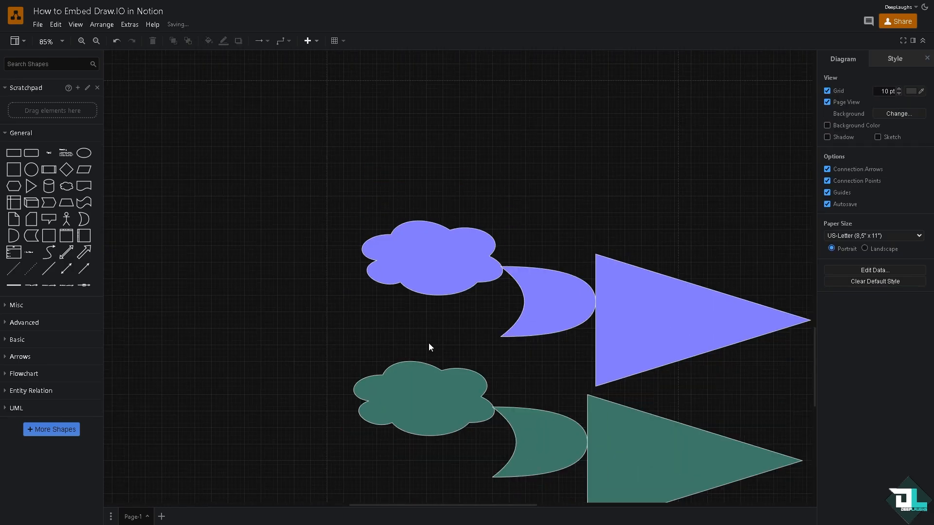
pyautogui.scroll(-2, 429, 343)
pyautogui.scroll(-2, 427, 328)
pyautogui.scroll(-2, 413, 267)
pyautogui.scroll(-2, 413, 266)
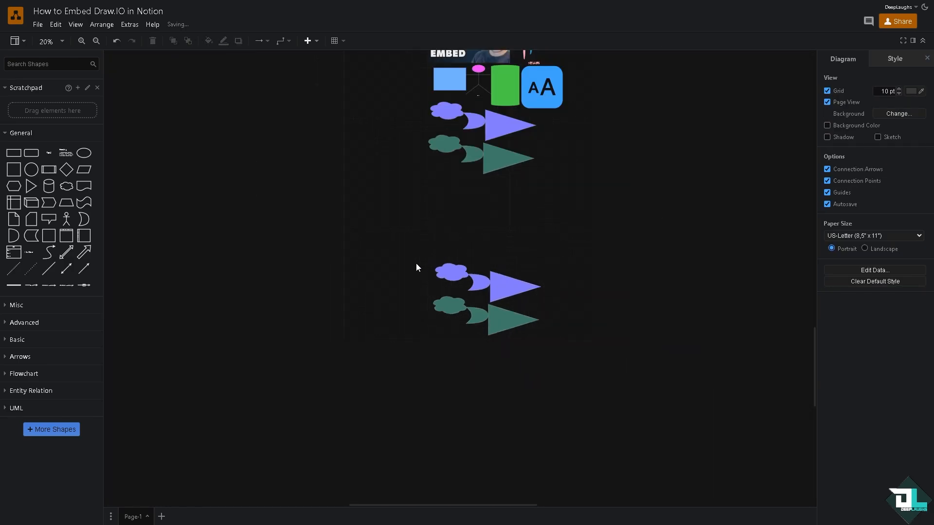
pyautogui.scroll(-1, 416, 264)
pyautogui.moveTo(406, 243); pyautogui.dragTo(532, 329)
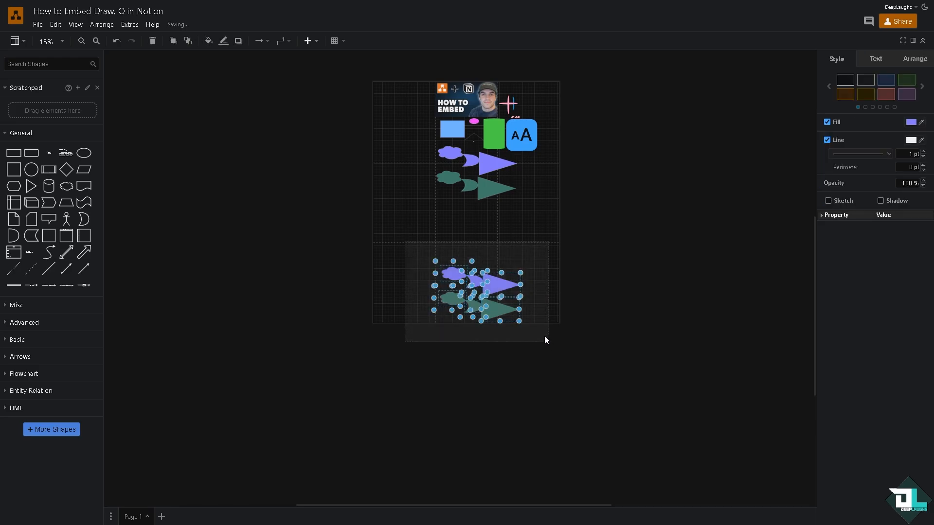
pyautogui.press('Delete')
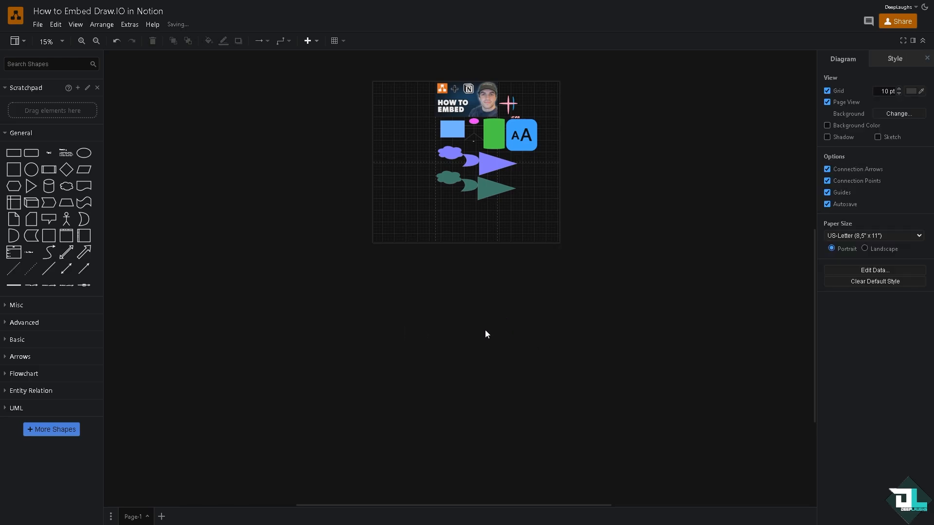
pyautogui.scroll(2, 476, 343)
pyautogui.scroll(2, 462, 333)
pyautogui.scroll(-2, 594, 188)
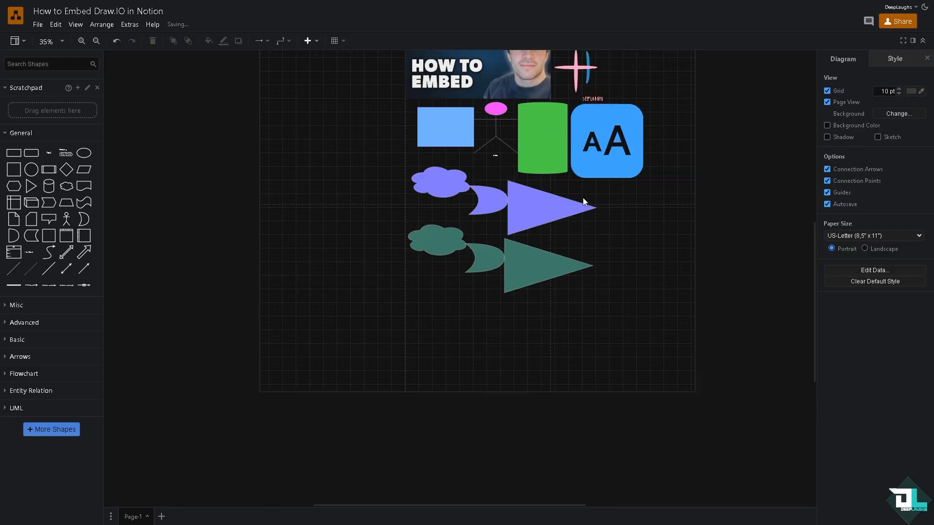
pyautogui.scroll(2, 559, 240)
pyautogui.moveTo(394, 179); pyautogui.dragTo(610, 296)
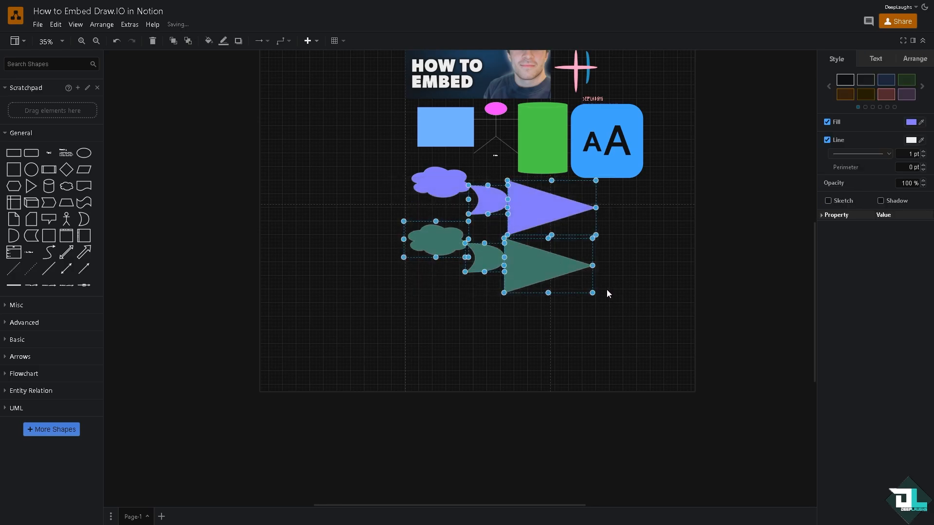
pyautogui.press('Delete')
pyautogui.click(458, 292)
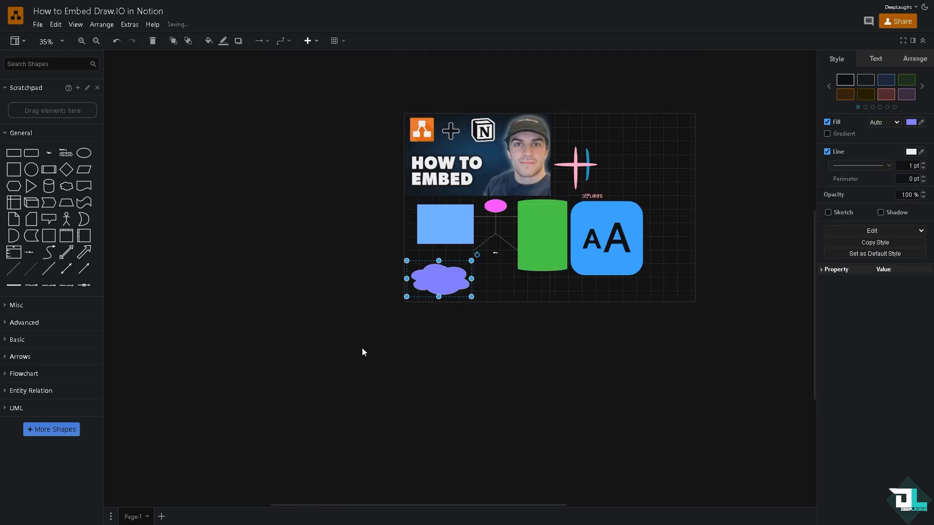
pyautogui.scroll(3, 363, 348)
pyautogui.scroll(1, 393, 287)
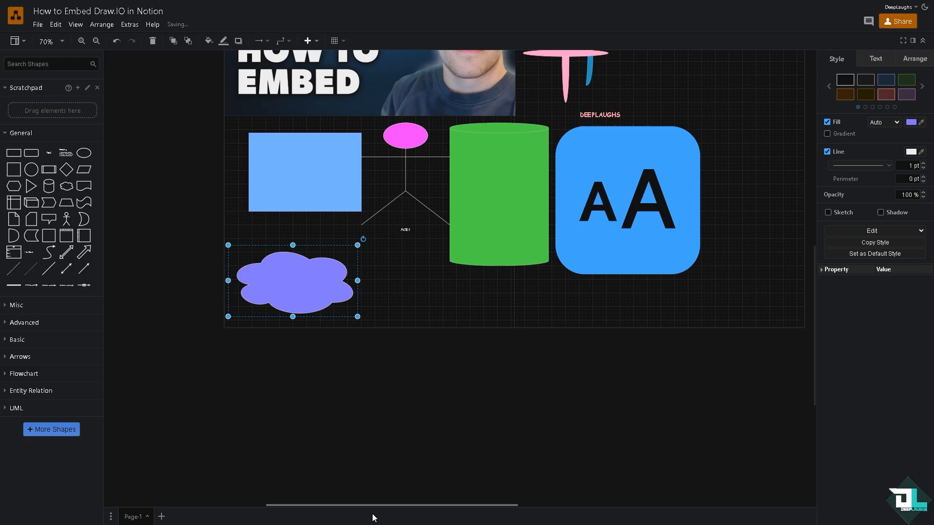
pyautogui.moveTo(301, 506)
pyautogui.mouseDown()
pyautogui.moveTo(364, 506)
pyautogui.moveTo(343, 505)
pyautogui.mouseUp()
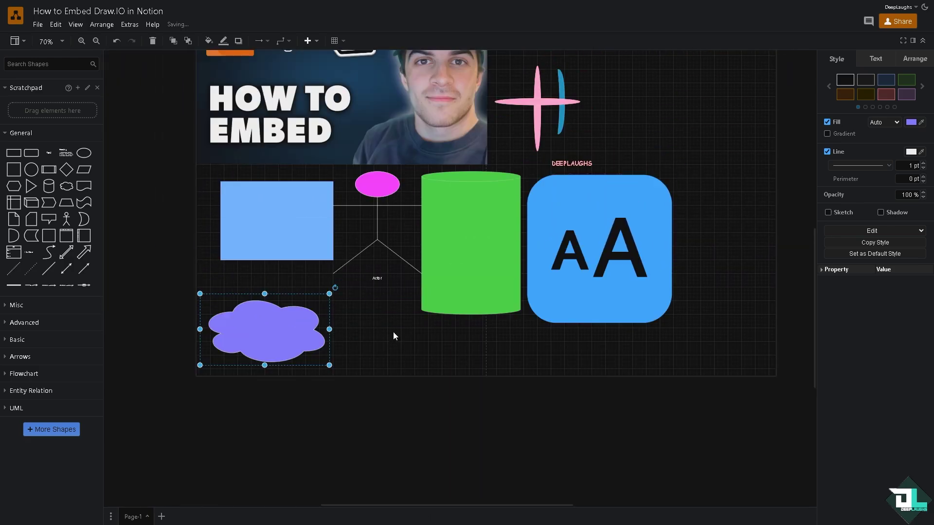
# Generate the image embed code, which comes out too large to preview
pyautogui.click(38, 24)
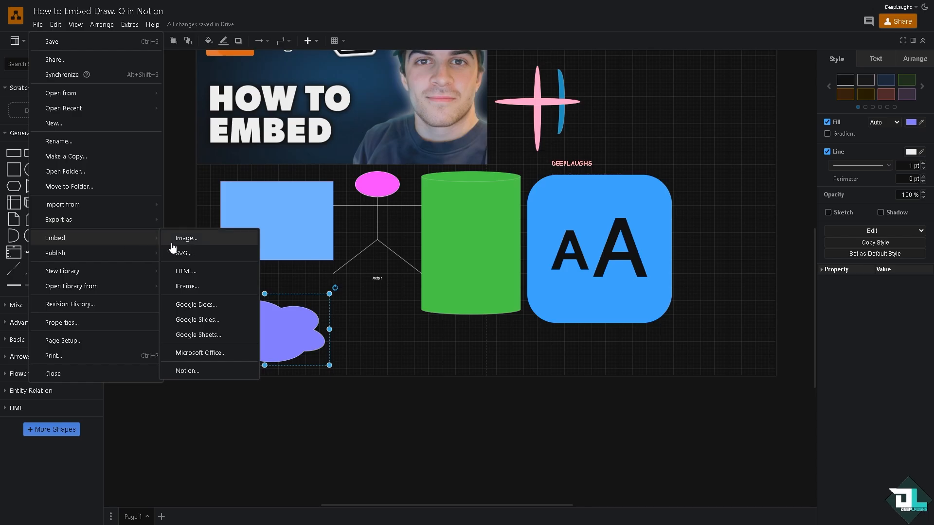
pyautogui.click(183, 237)
pyautogui.click(516, 269)
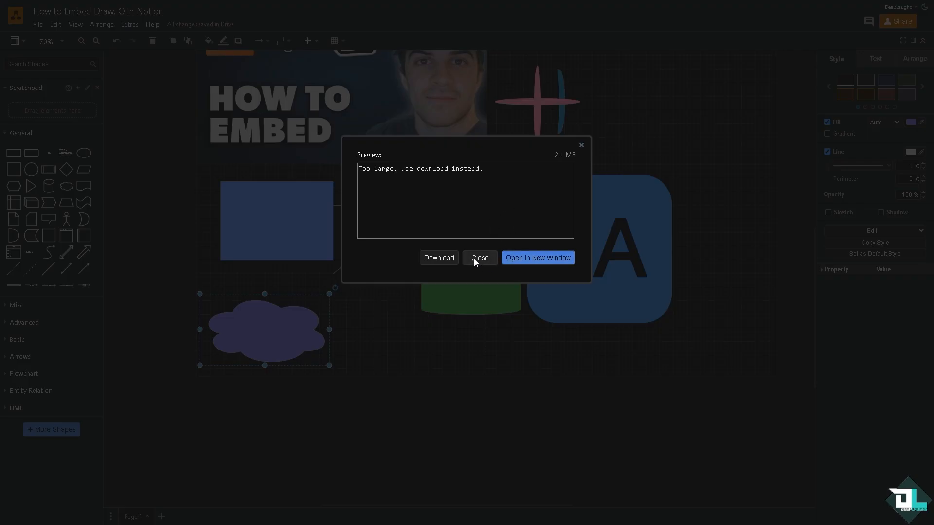
pyautogui.click(483, 259)
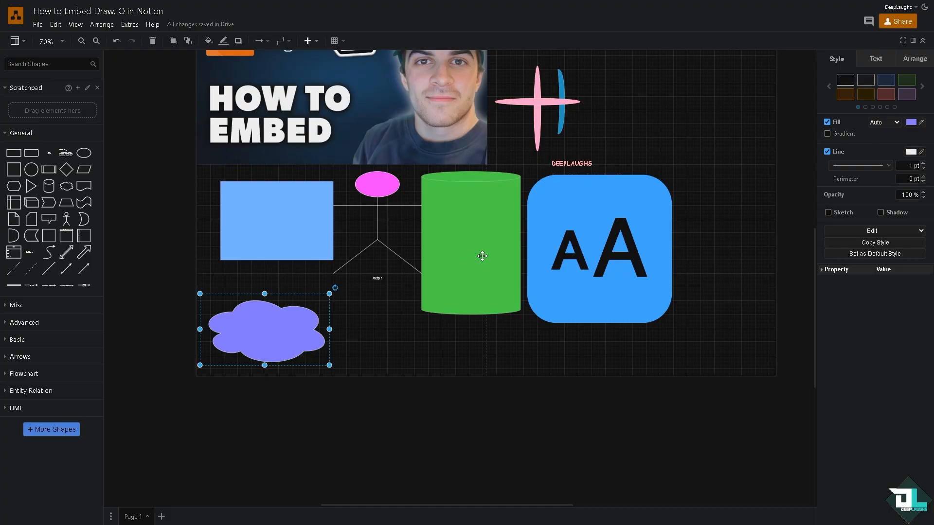
pyautogui.scroll(3, 347, 260)
# Delete the thumbnail banner image and the stray arrow line from the diagram
pyautogui.click(217, 171)
pyautogui.press('Delete')
pyautogui.scroll(-5, 348, 260)
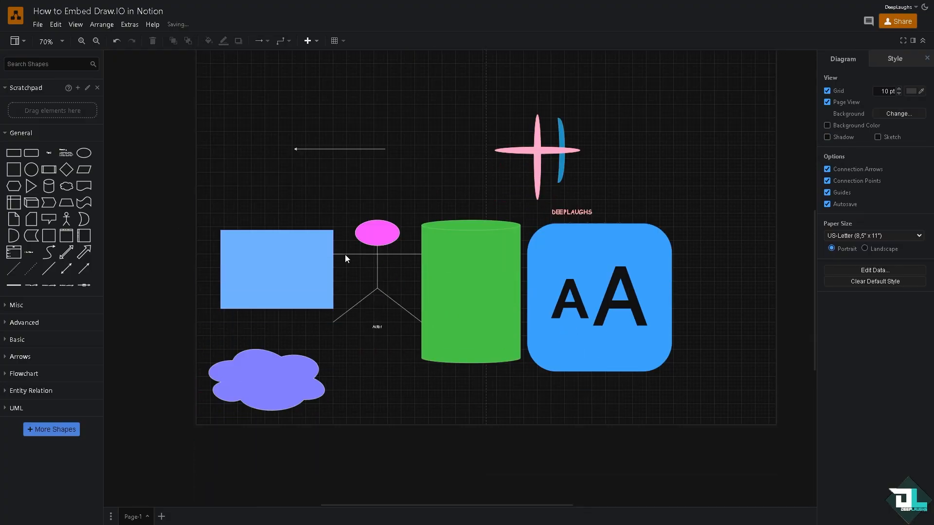
pyautogui.click(334, 100)
pyautogui.press('Delete')
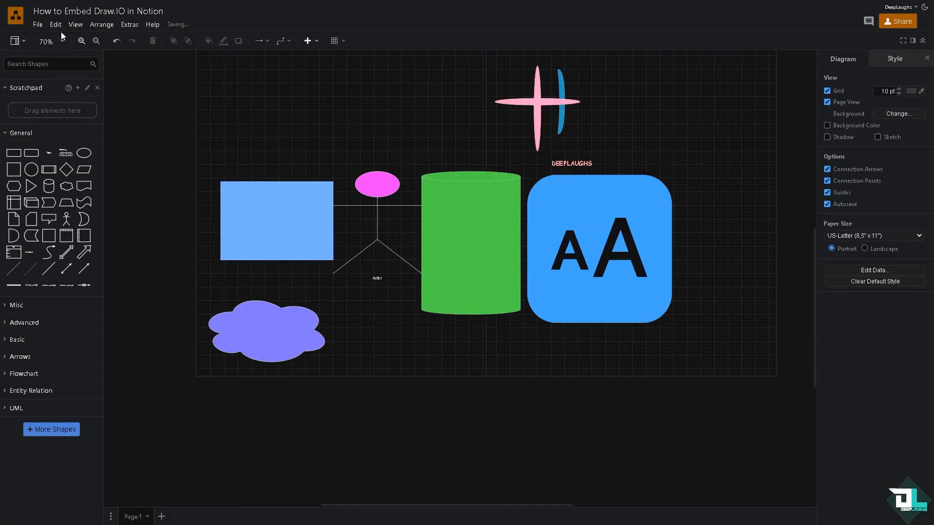
# Regenerate the image embed code with Fit, Lightbox and Edit as Make a Copy
pyautogui.click(38, 24)
pyautogui.moveTo(71, 239)
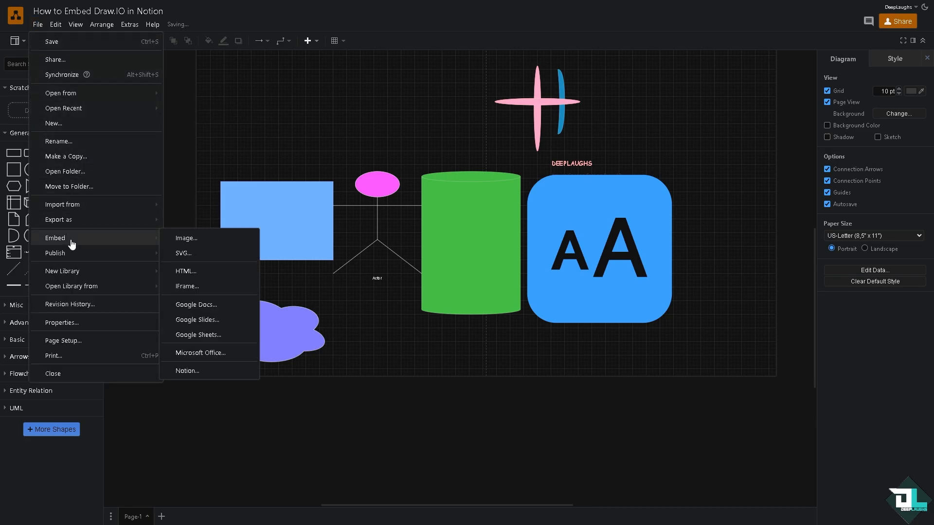
pyautogui.click(219, 238)
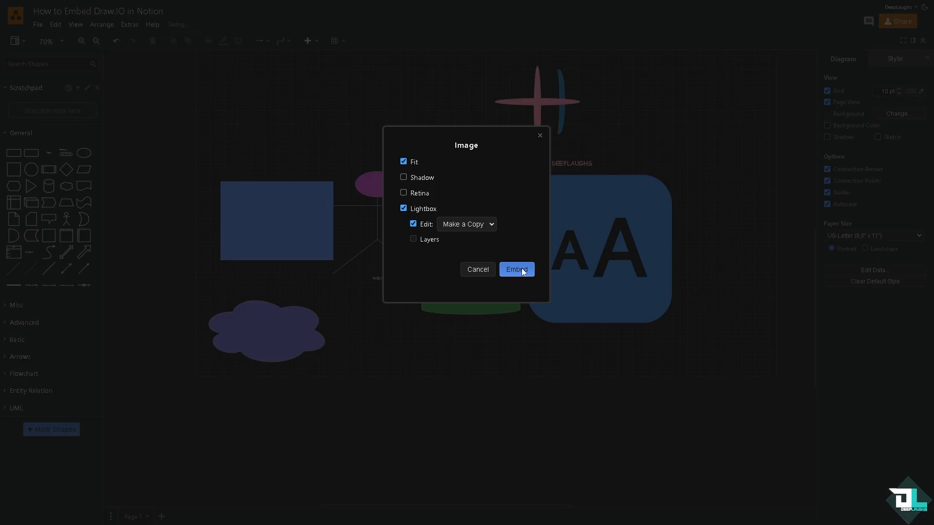
pyautogui.click(468, 224)
pyautogui.click(511, 237)
pyautogui.click(513, 269)
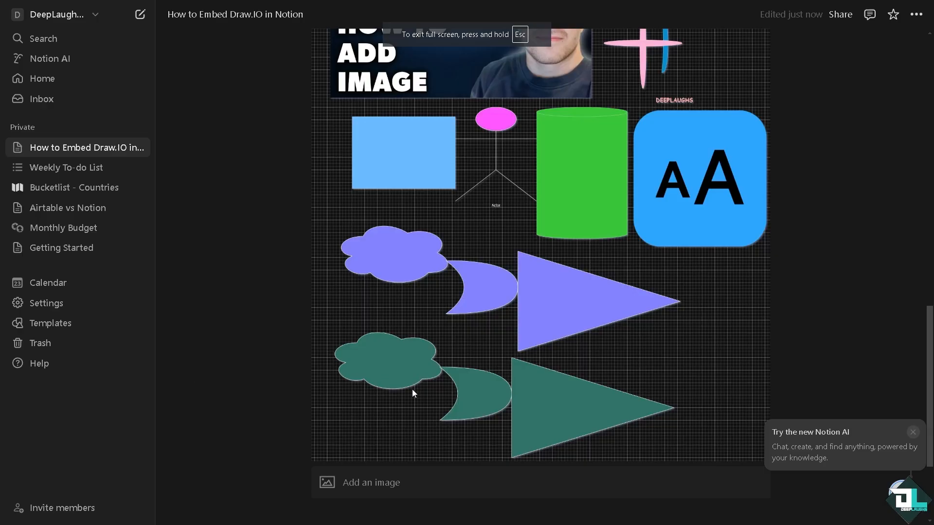
# Insert an image block from the pasted draw.io embed code via the Embed link option
pyautogui.click(350, 485)
pyautogui.click(438, 402)
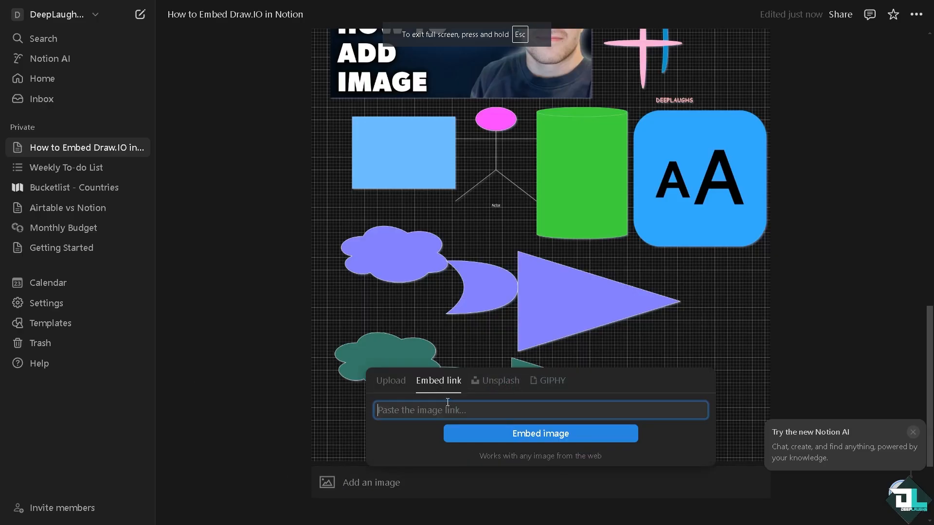
pyautogui.hotkey('ctrl', 'v')
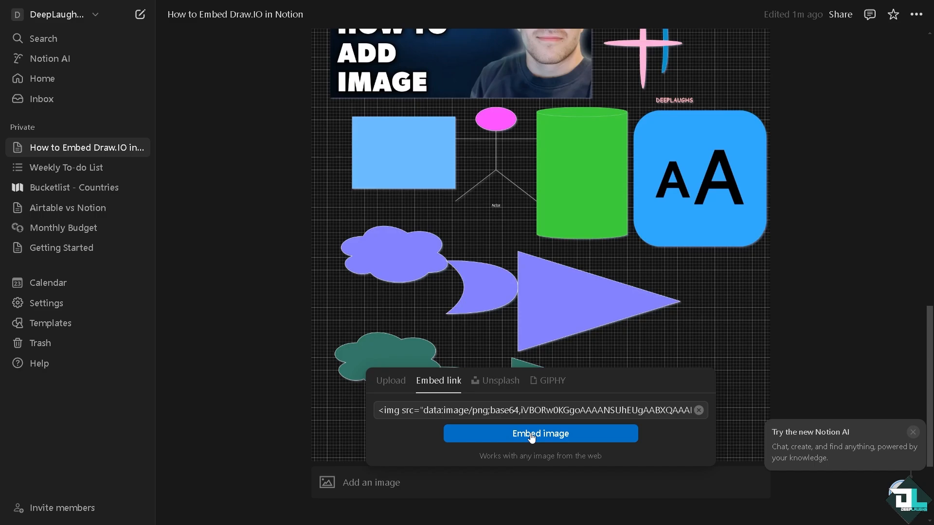
pyautogui.click(532, 438)
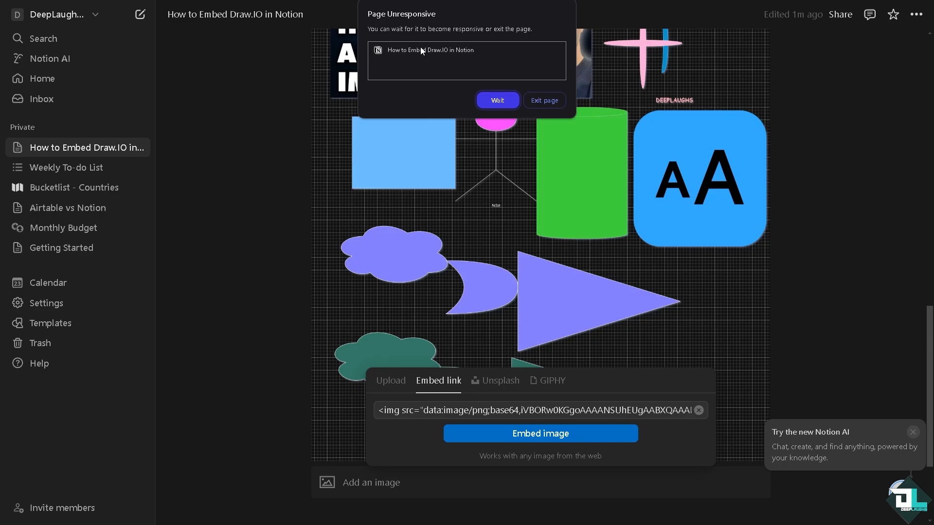
pyautogui.click(499, 103)
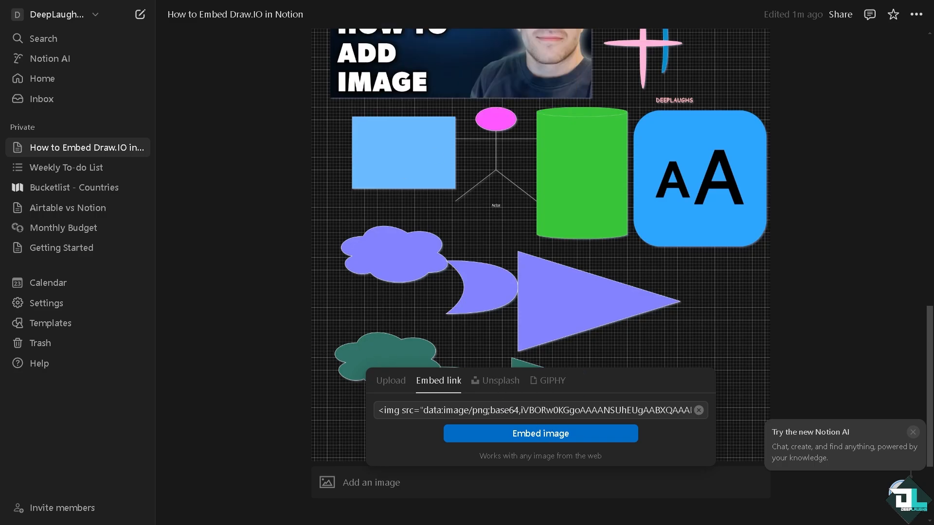
pyautogui.press('Return')
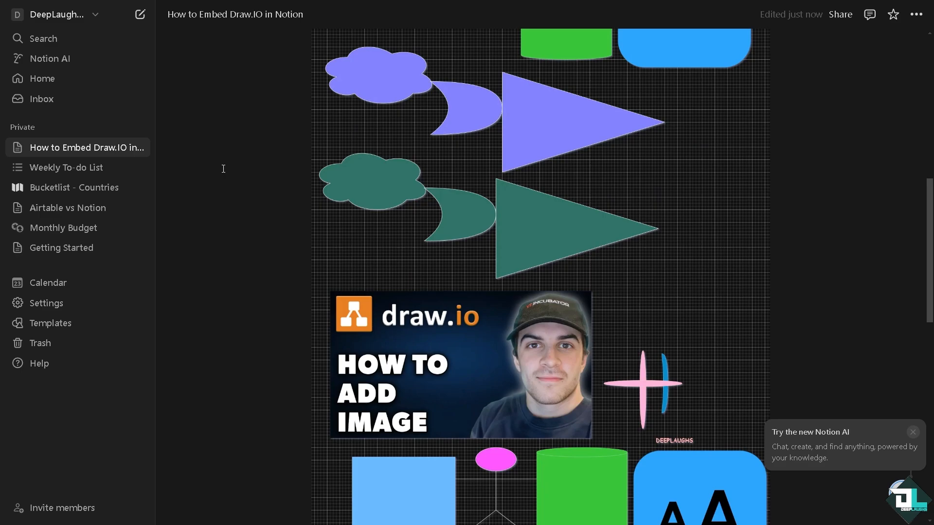
pyautogui.scroll(8, 382, 201)
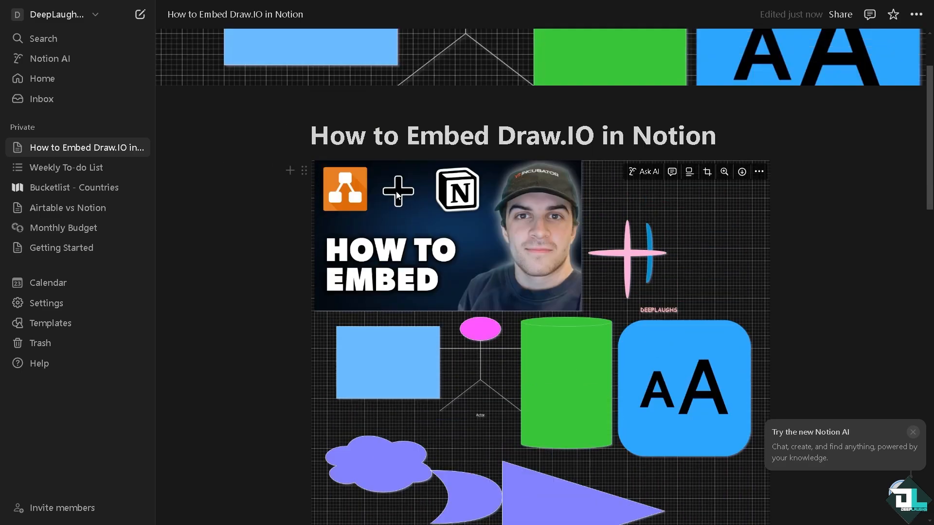
pyautogui.scroll(2, 397, 195)
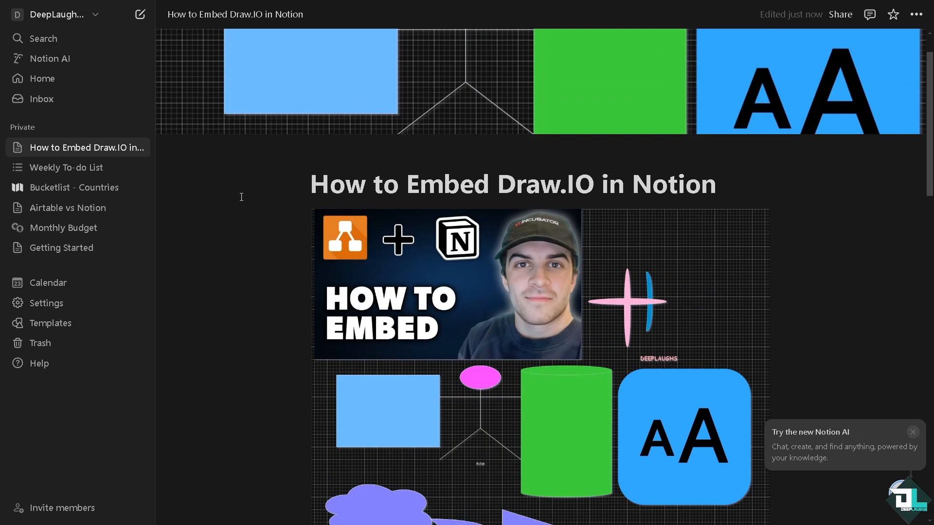
pyautogui.scroll(-5, 241, 197)
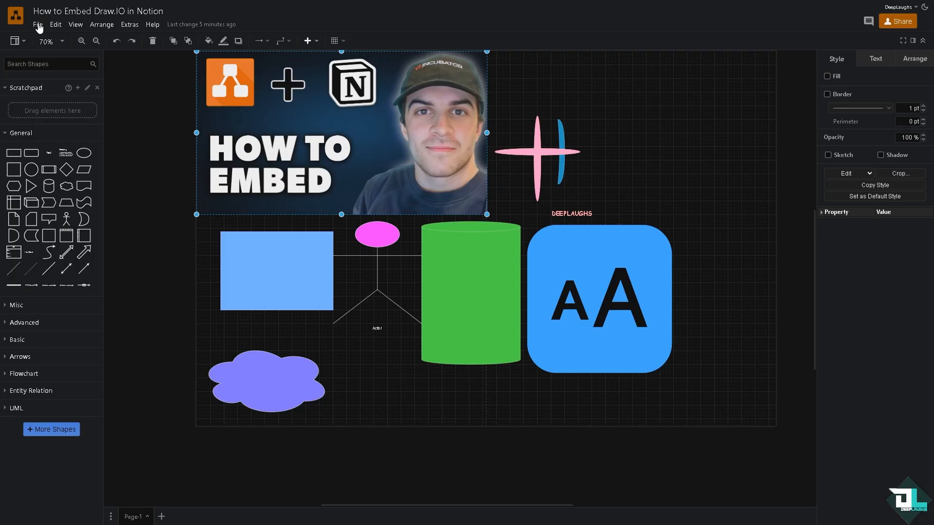
# Publish the diagram as a link with 'Authorization required' kept, creating the 0.1 kB viewer link and previewing it
pyautogui.click(39, 26)
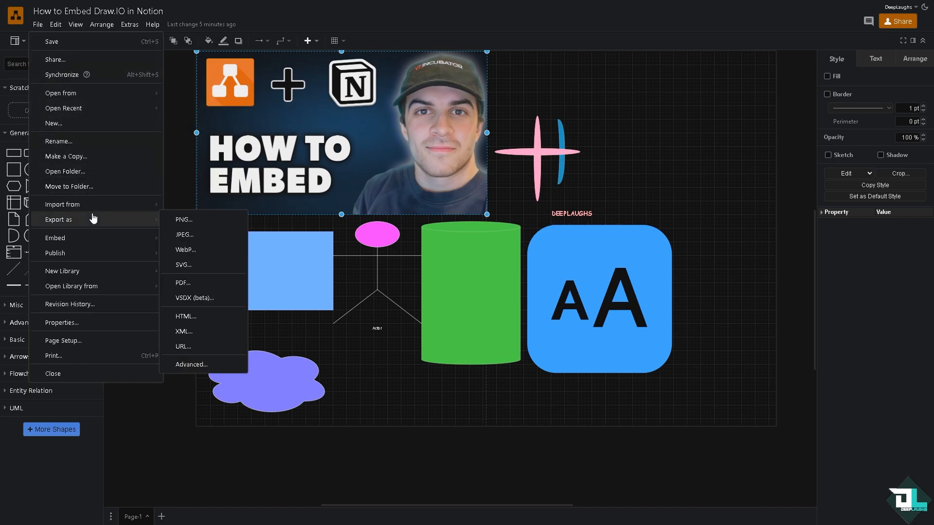
pyautogui.moveTo(87, 254)
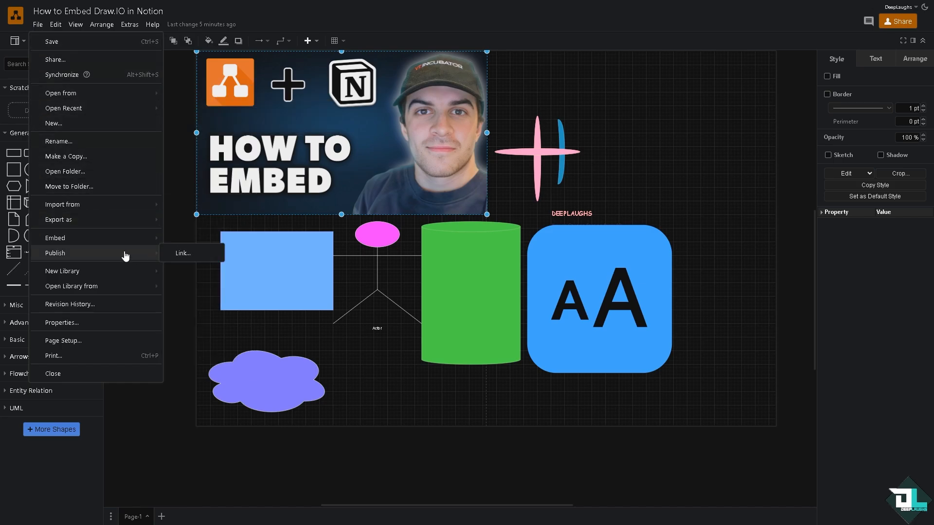
pyautogui.click(187, 253)
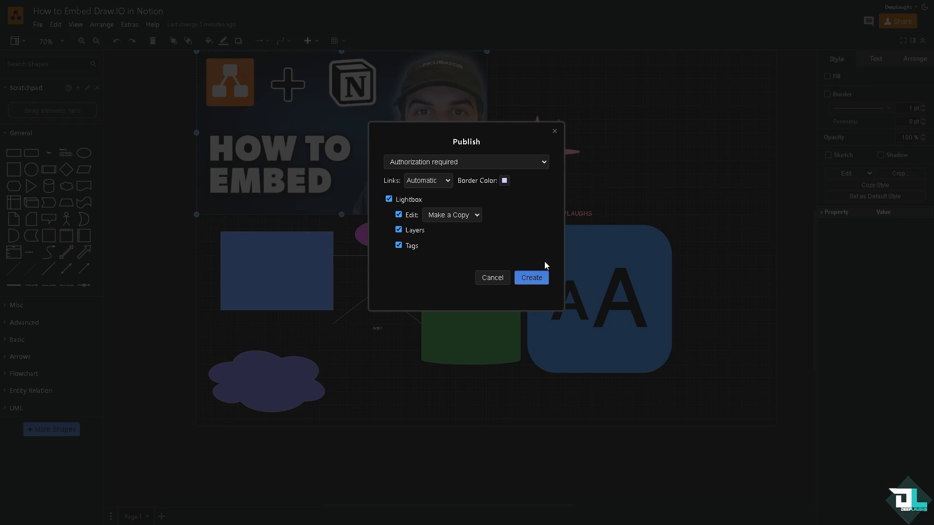
pyautogui.click(456, 162)
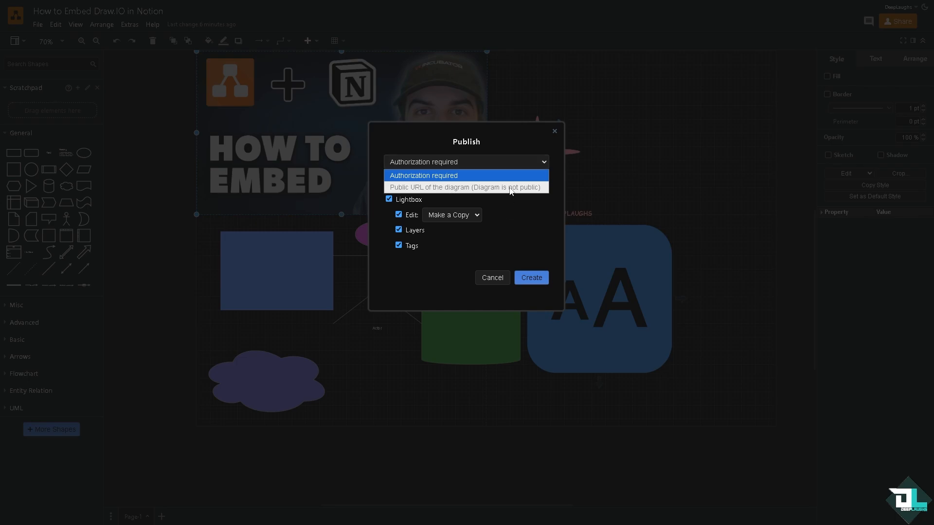
pyautogui.click(520, 235)
pyautogui.click(532, 278)
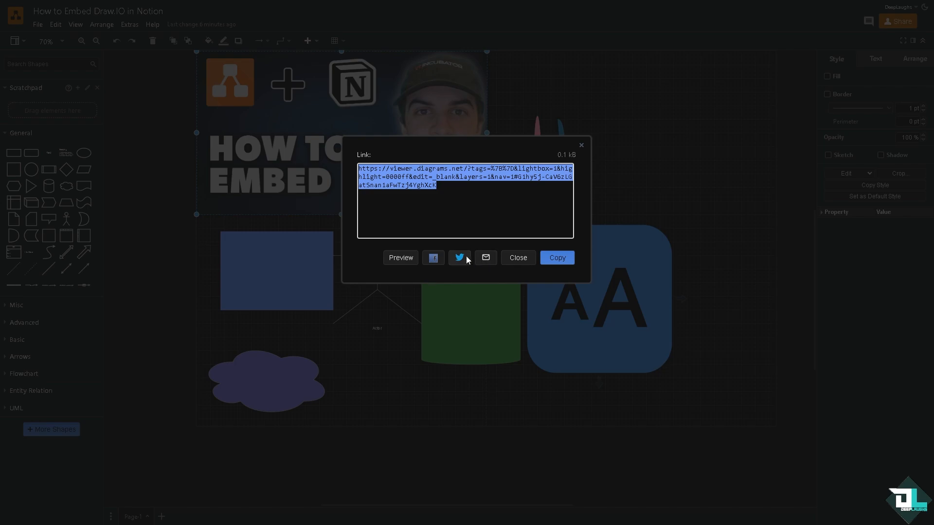
pyautogui.click(401, 258)
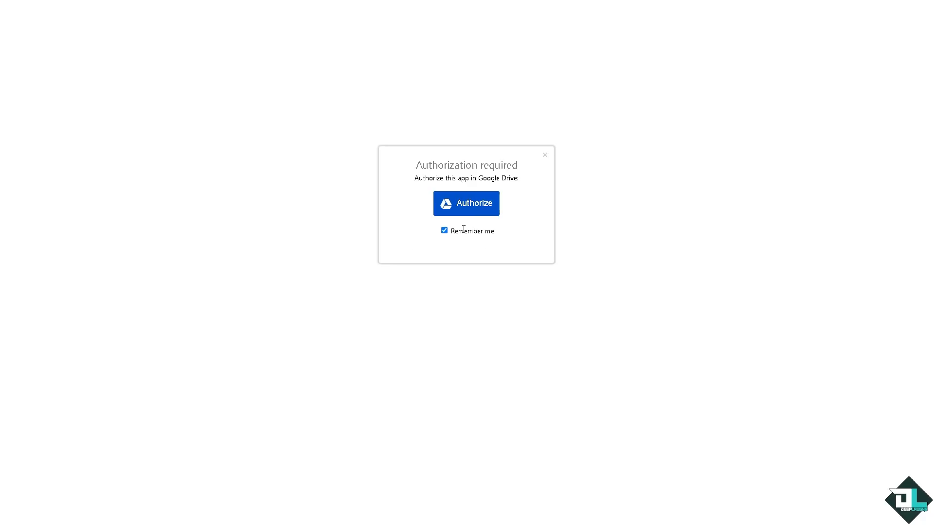
# Authorize the diagrams.net viewer to access the diagram on Google Drive
pyautogui.click(467, 208)
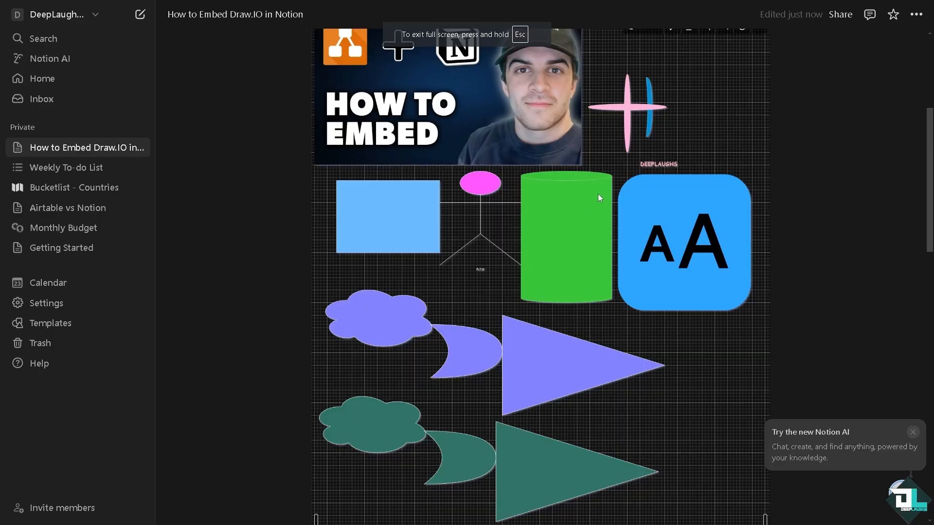
pyautogui.scroll(-3, 598, 219)
pyautogui.scroll(-3, 579, 343)
pyautogui.scroll(-3, 575, 358)
pyautogui.scroll(10, 576, 358)
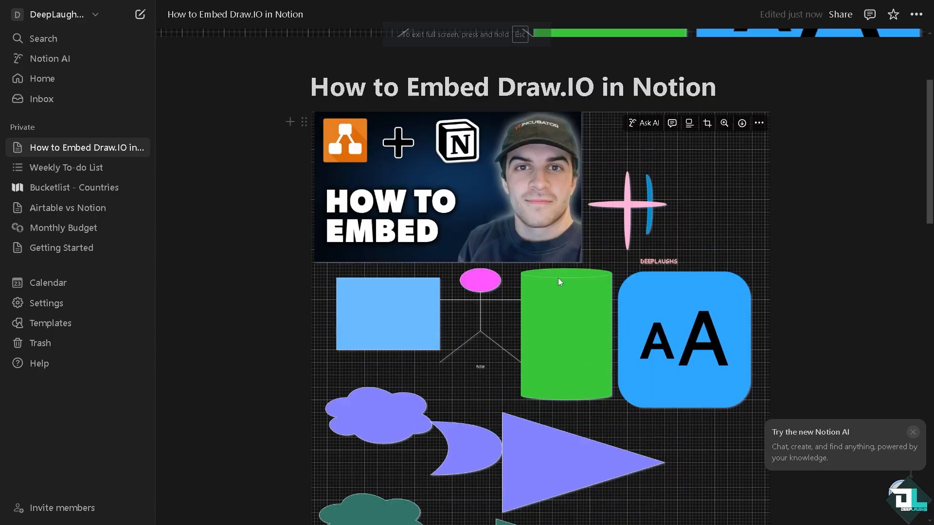
pyautogui.scroll(5, 559, 280)
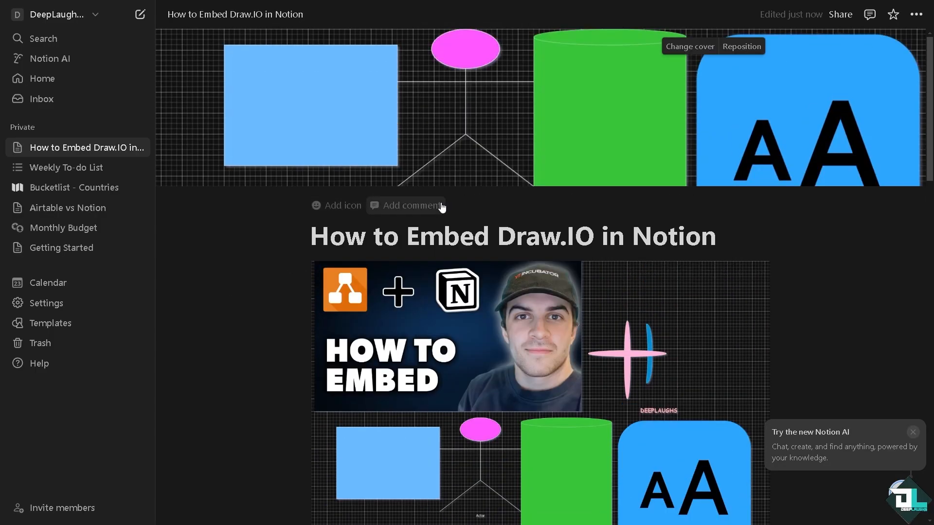
pyautogui.scroll(-10, 459, 205)
pyautogui.moveTo(433, 275)
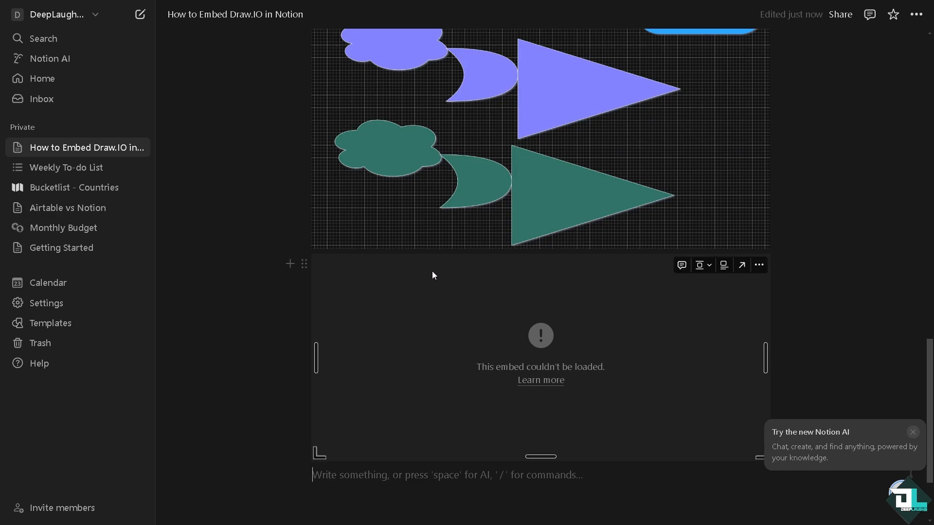
pyautogui.scroll(-1, 450, 343)
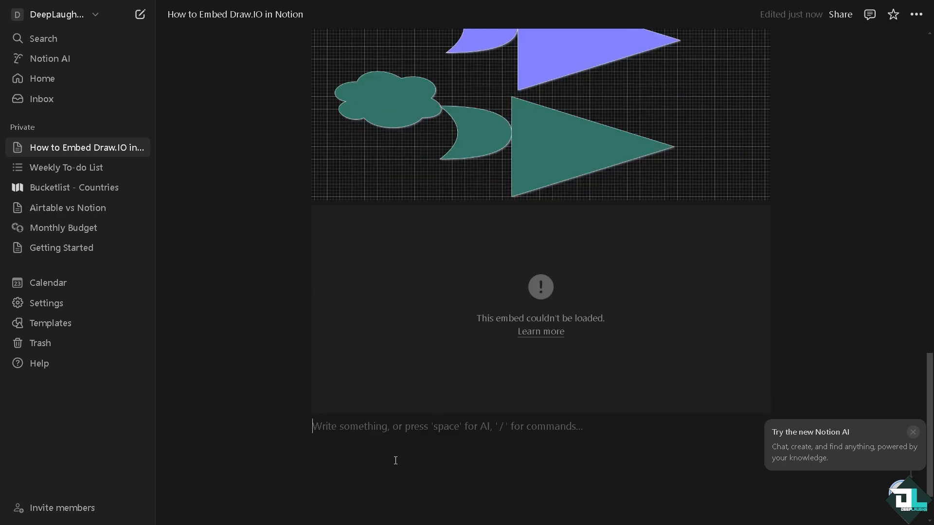
pyautogui.write('/')
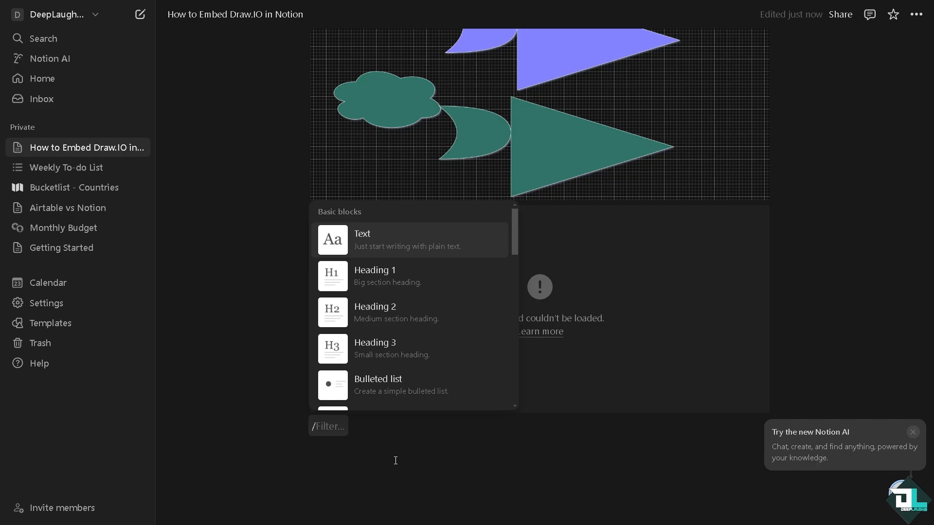
pyautogui.write('em')
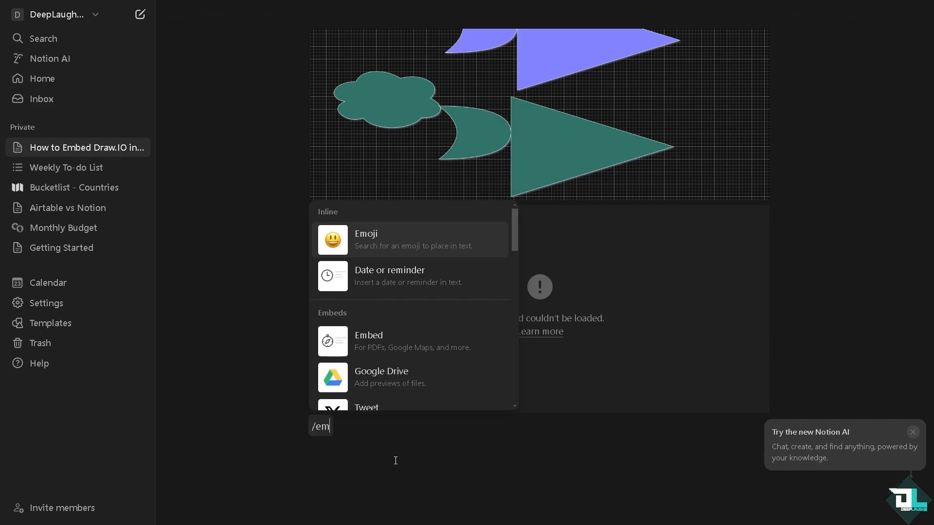
# Add an Embed block at the page bottom with the pasted draw.io code as its link
pyautogui.click(389, 343)
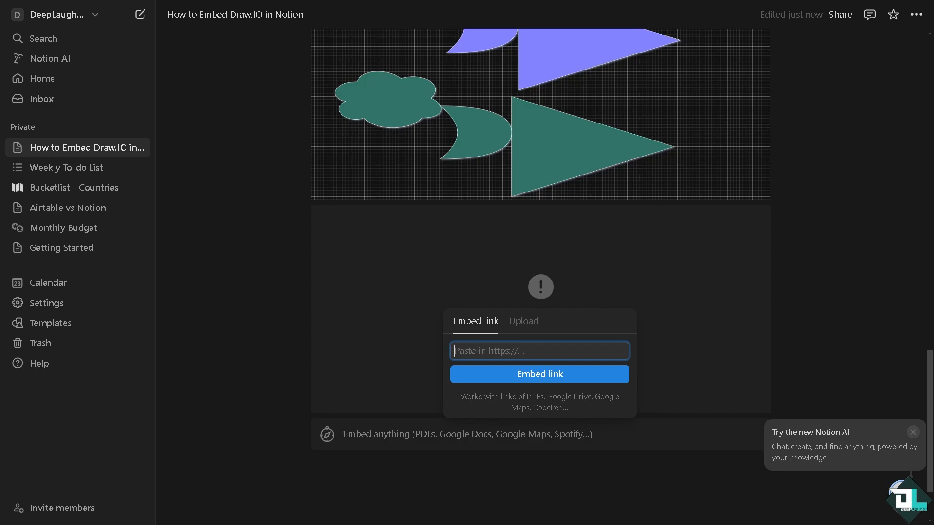
pyautogui.hotkey('ctrl', 'v')
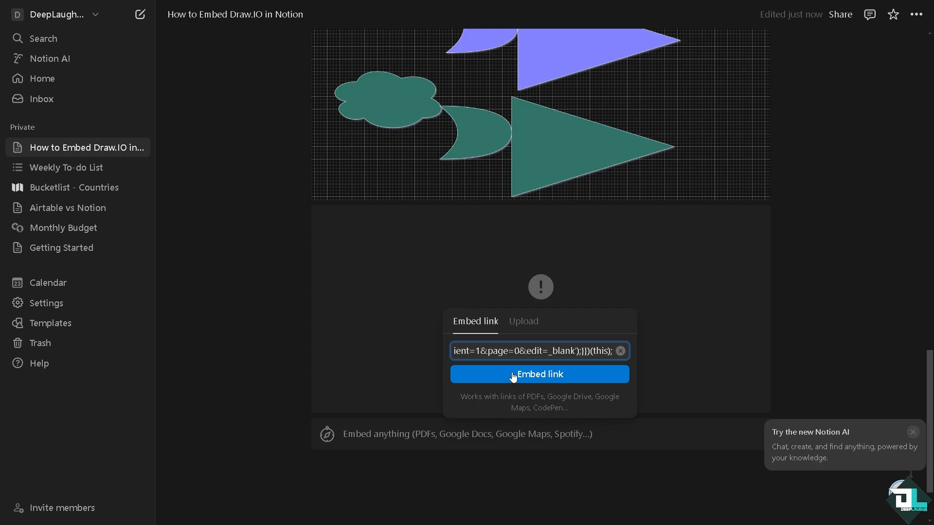
pyautogui.click(513, 376)
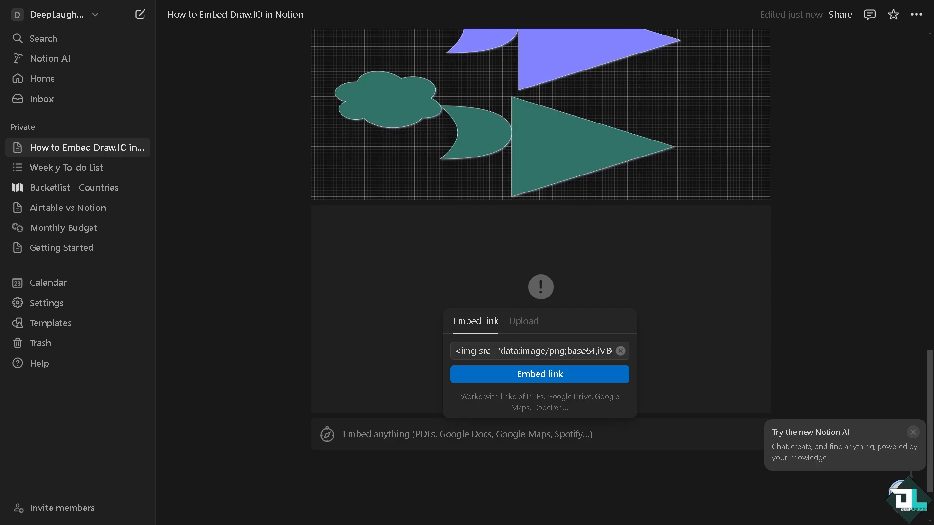
pyautogui.press('Return')
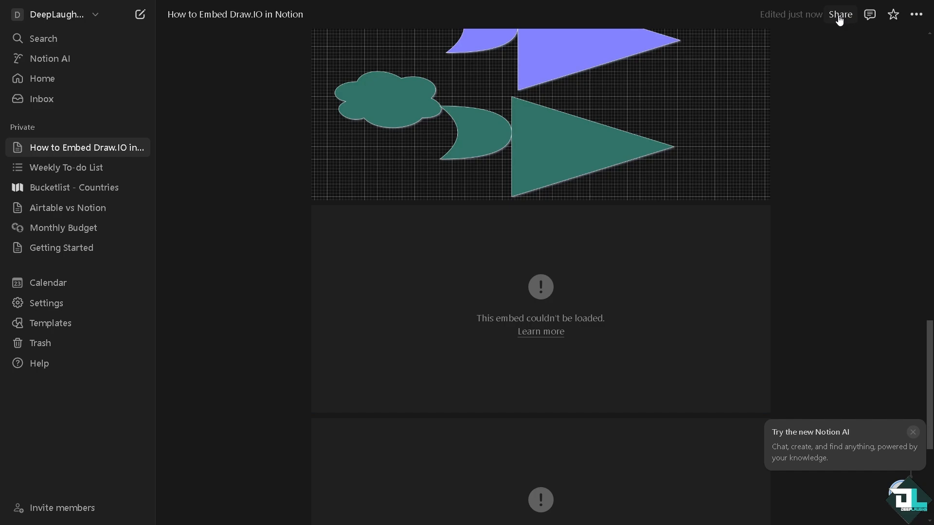
# Review the page's Publish to web option from Share, then return to the invite-only Share view
pyautogui.click(839, 15)
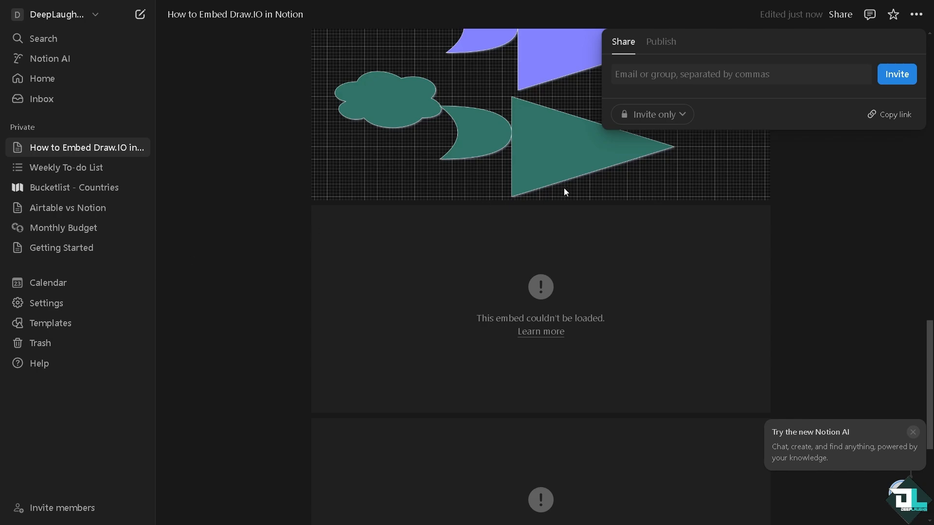
pyautogui.click(661, 41)
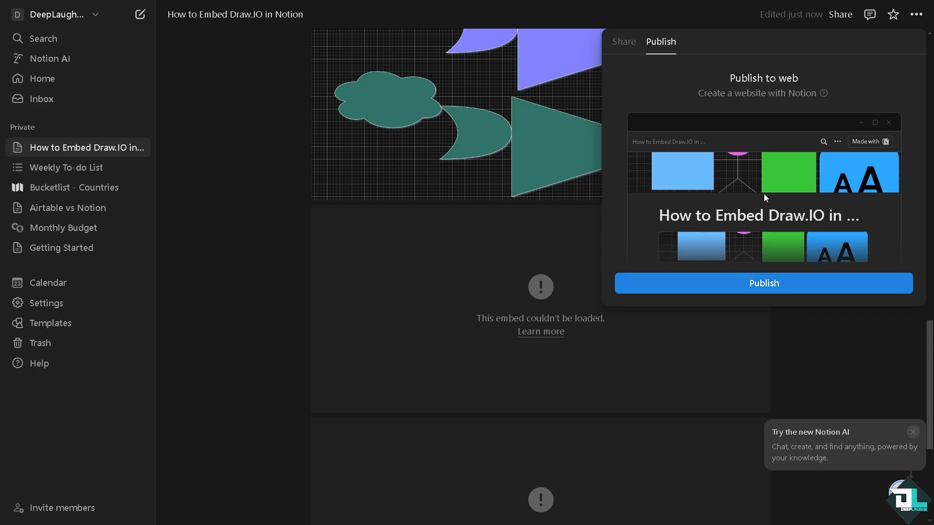
pyautogui.click(624, 42)
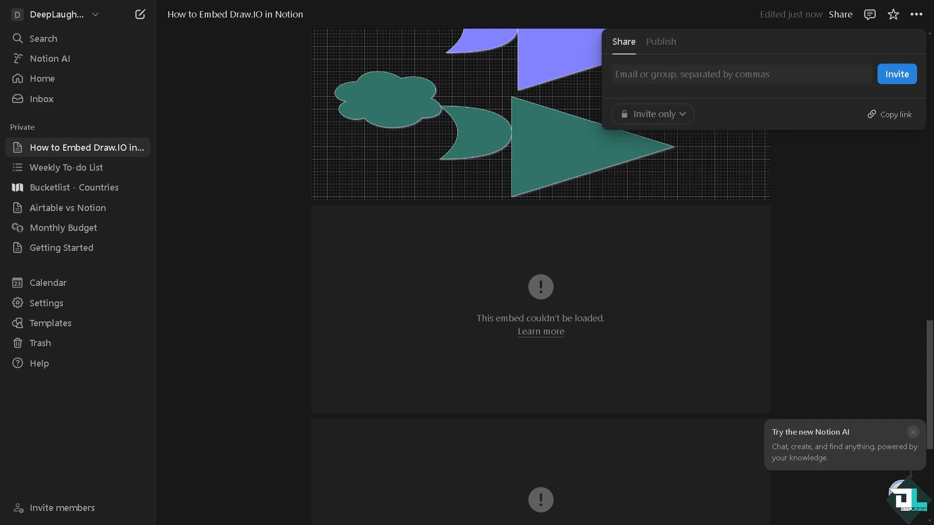